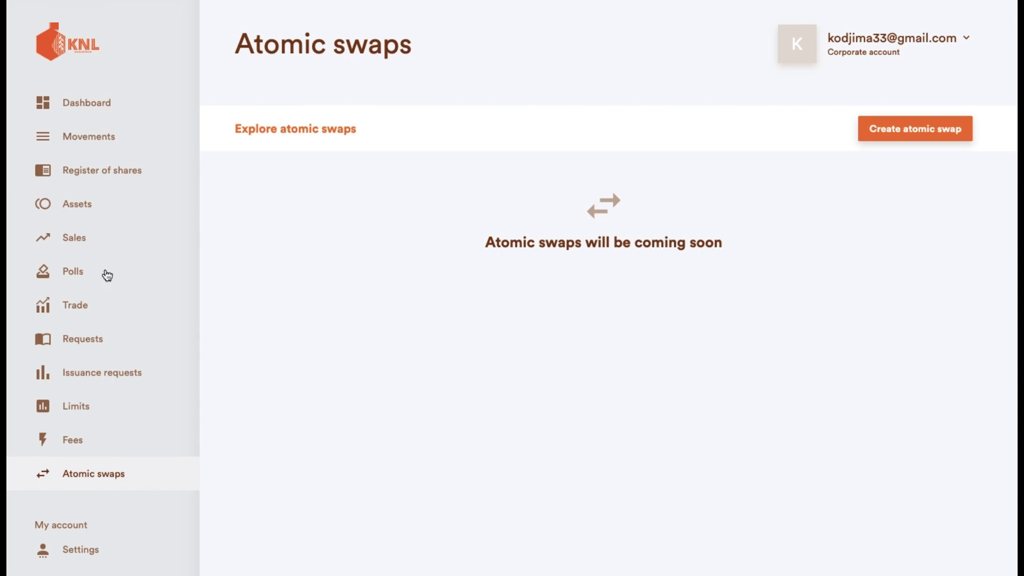
Start a new asset named TestActive with the code TACT and a maximum issuance amount of 10000.
{"action": "left_click", "coordinate": [79, 202]}
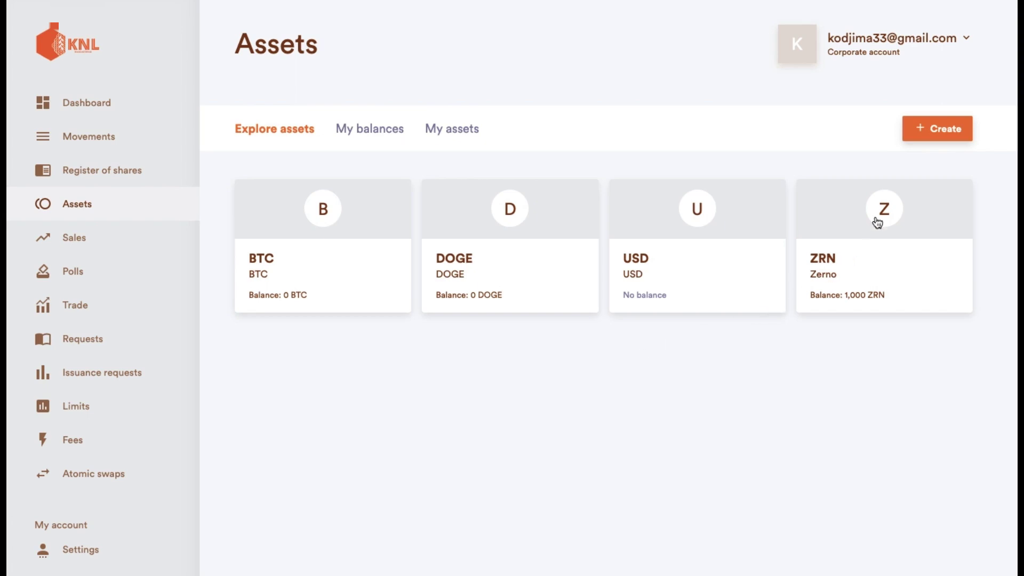
{"action": "left_click", "coordinate": [920, 136]}
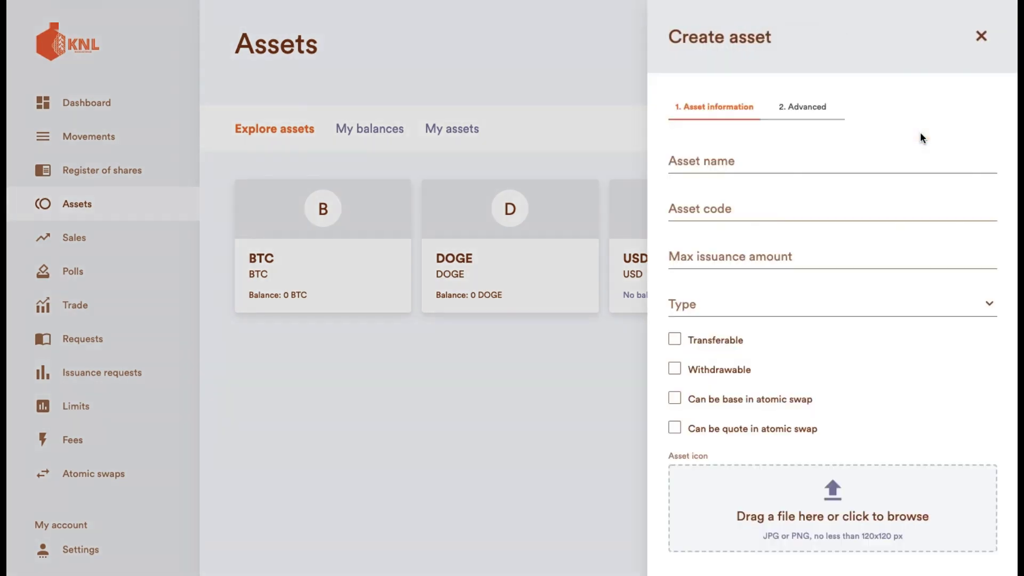
{"action": "left_click", "coordinate": [860, 161]}
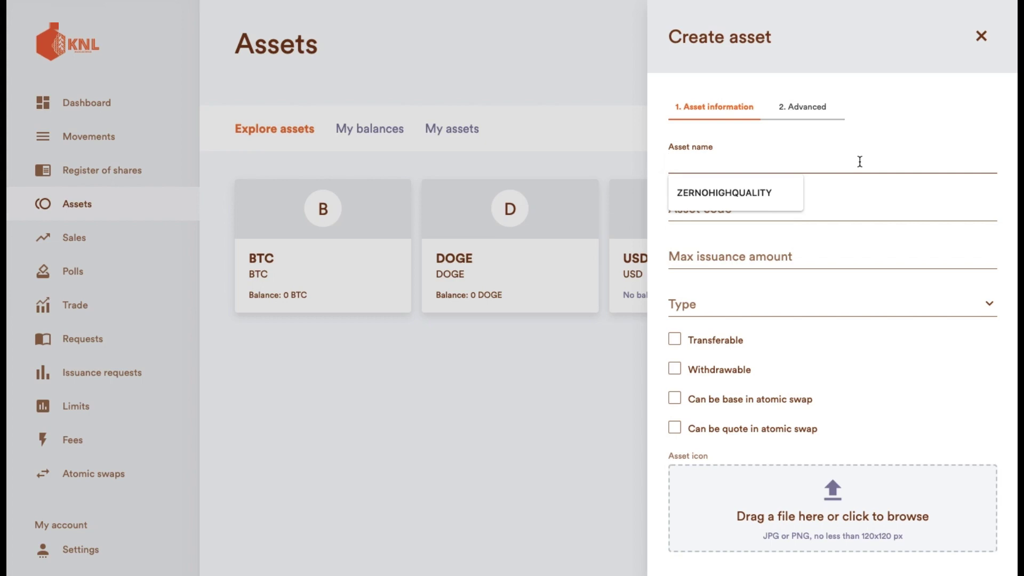
{"action": "type", "text": "Test"}
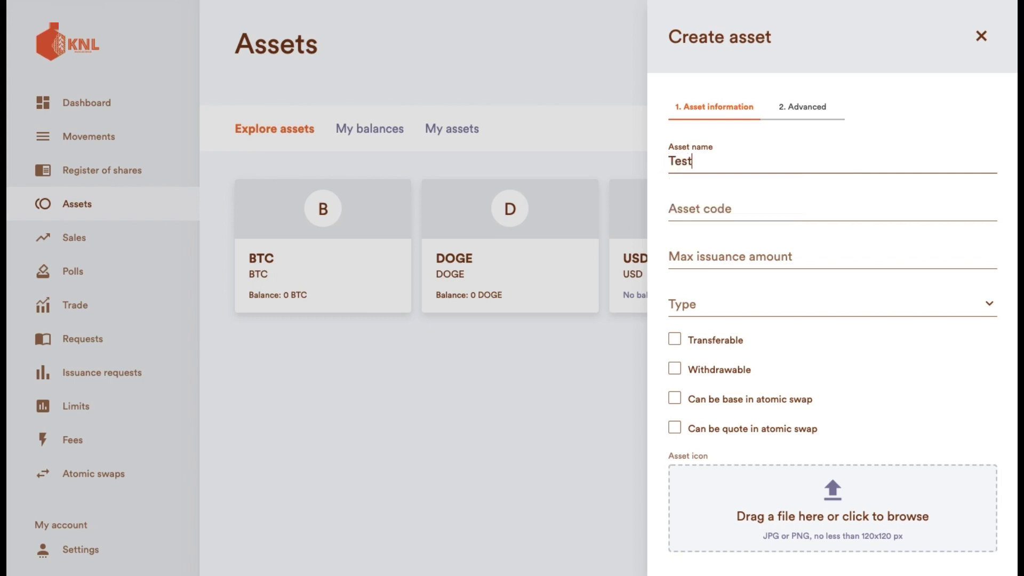
{"action": "type", "text": "Active"}
{"action": "left_click", "coordinate": [788, 215]}
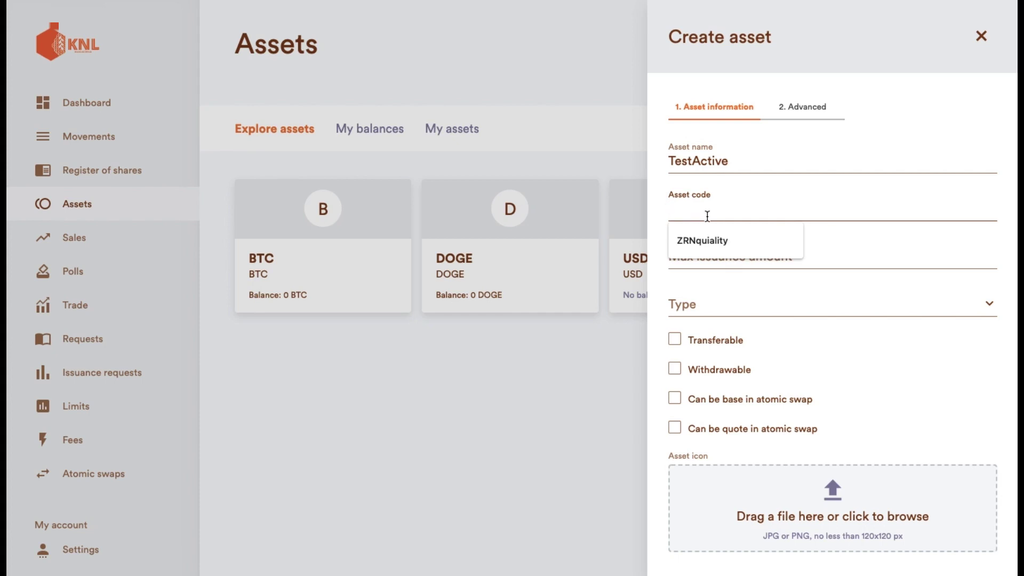
{"action": "type", "text": "T"}
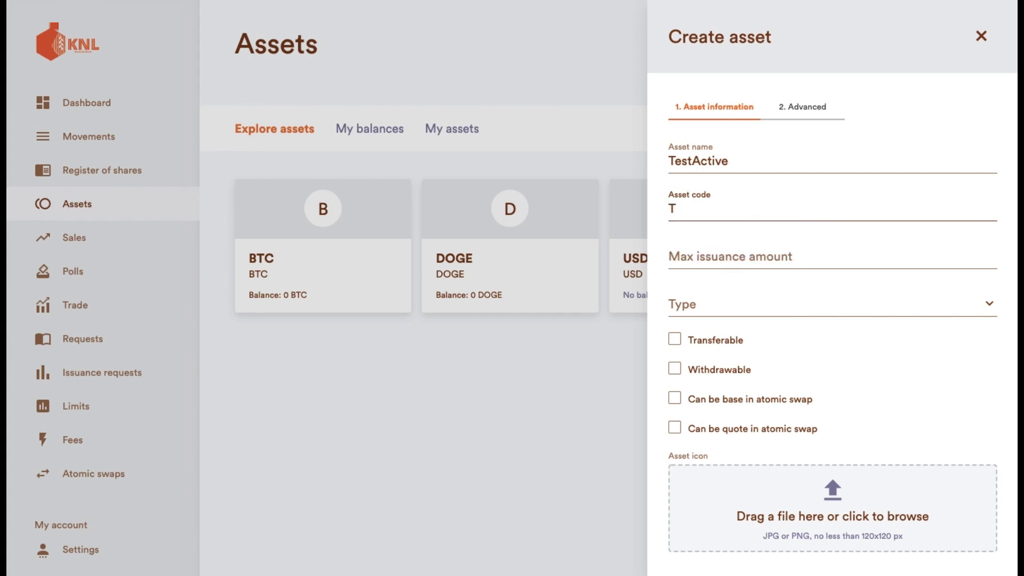
{"action": "type", "text": "ACT"}
{"action": "left_click", "coordinate": [696, 260]}
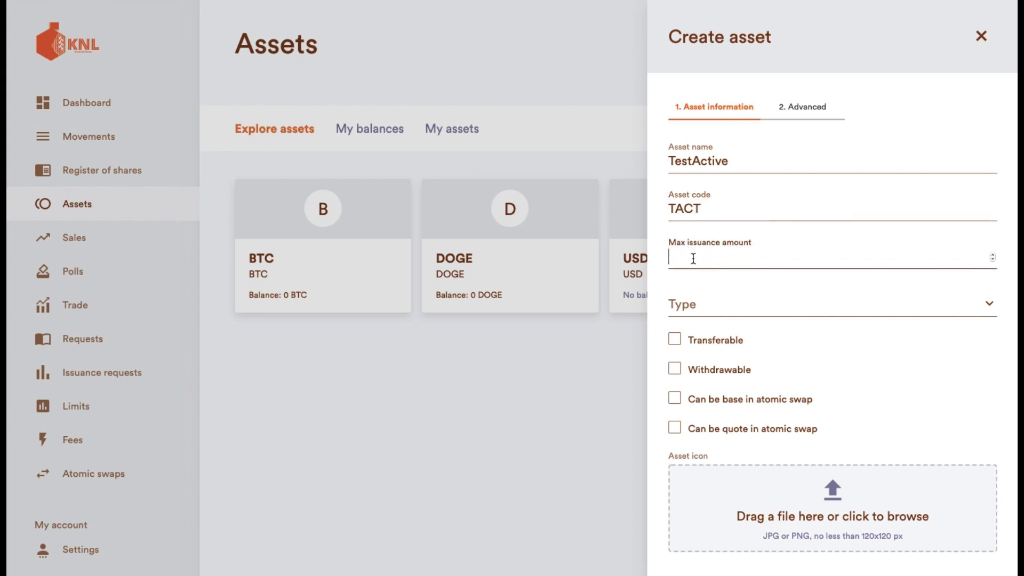
{"action": "type", "text": "10000"}
Set the asset type to Does not require verification, make it transferable and withdrawable, and proceed to the advanced settings.
{"action": "left_click", "coordinate": [695, 305]}
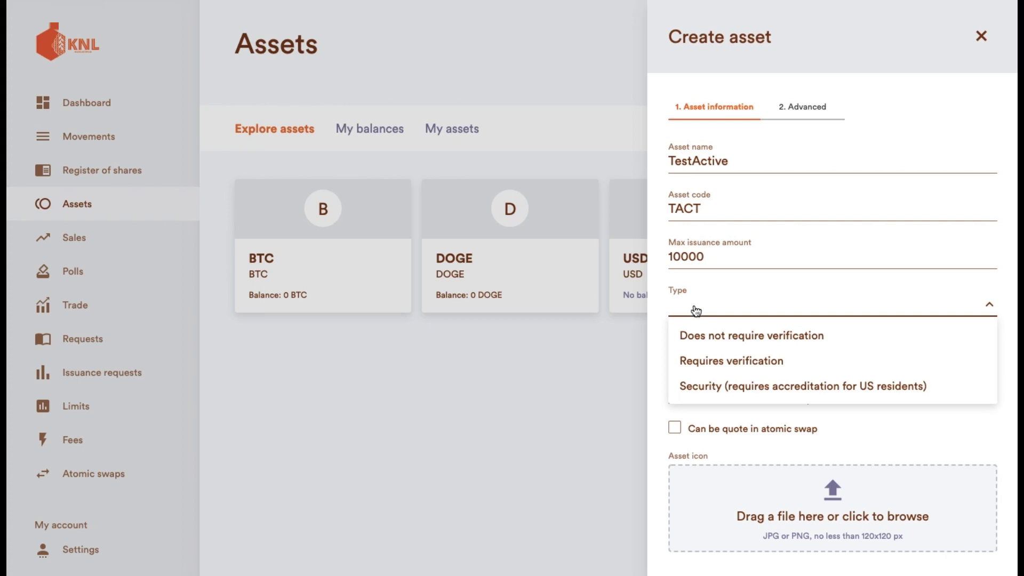
{"action": "left_click", "coordinate": [699, 338]}
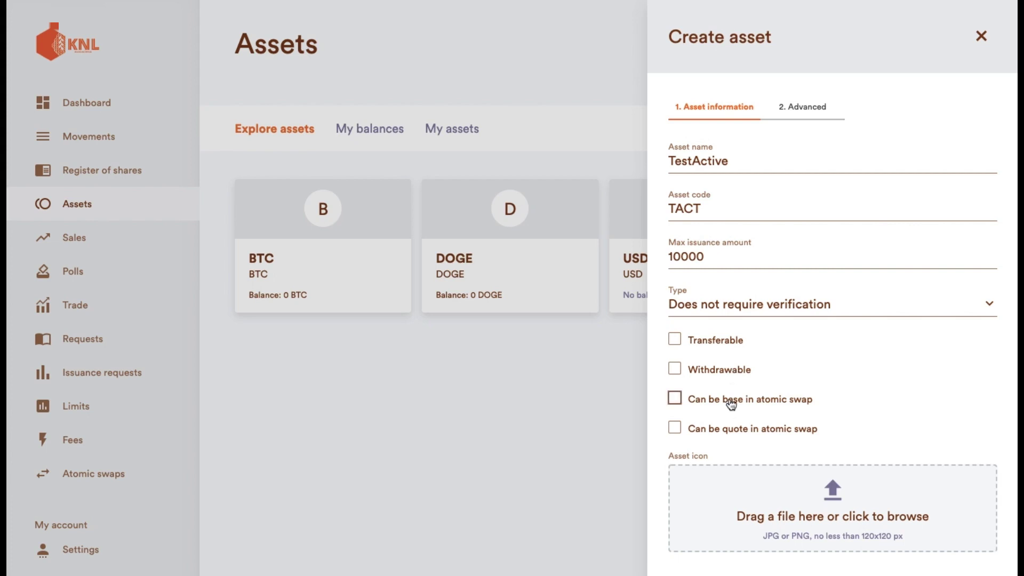
{"action": "left_click", "coordinate": [715, 341]}
{"action": "left_click", "coordinate": [715, 367]}
{"action": "scroll", "coordinate": [801, 457], "scroll_direction": "down", "scroll_amount": 1}
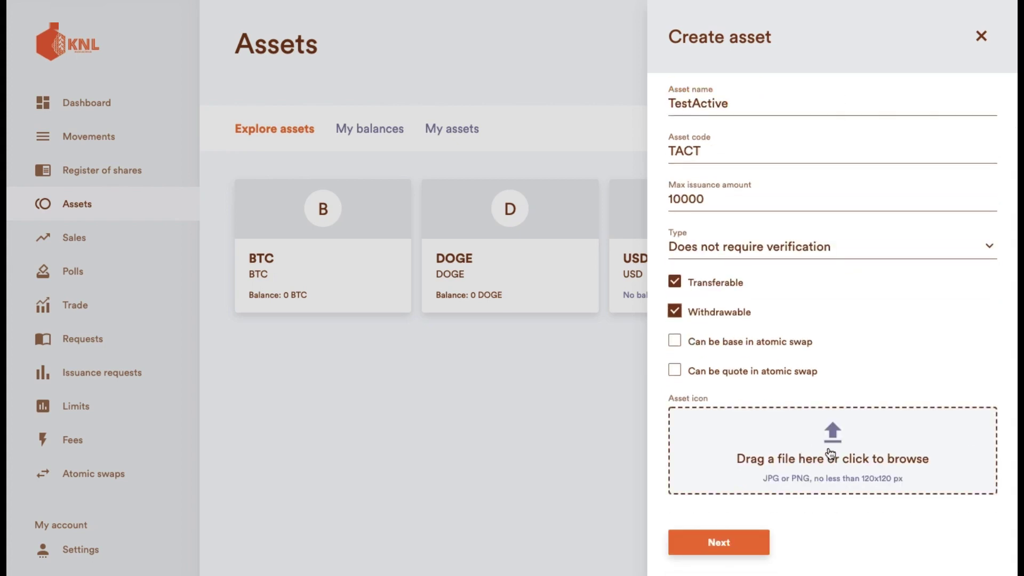
{"action": "scroll", "coordinate": [829, 446], "scroll_direction": "up", "scroll_amount": 1}
{"action": "scroll", "coordinate": [830, 443], "scroll_direction": "down", "scroll_amount": 1}
{"action": "left_click", "coordinate": [733, 542]}
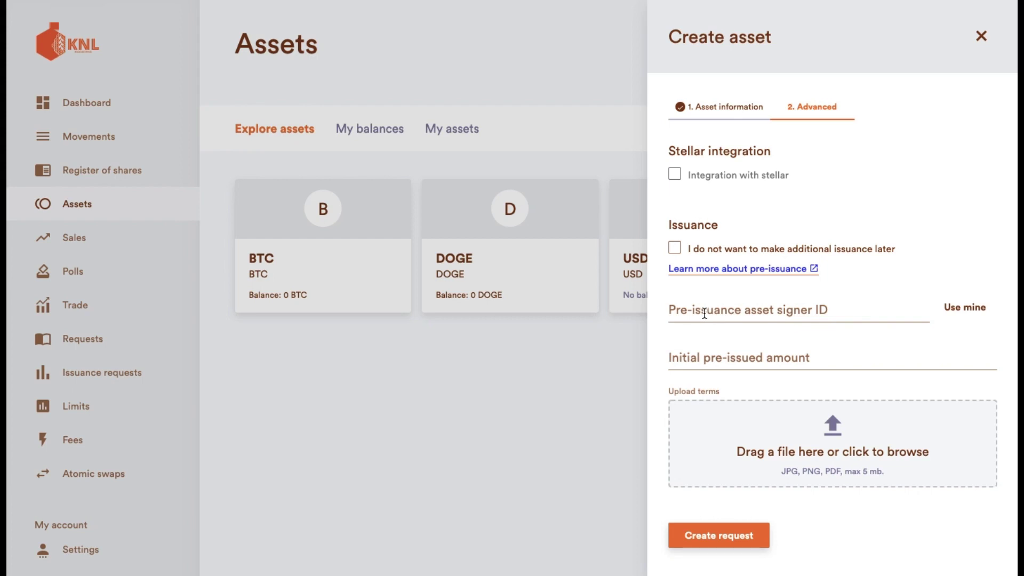
Use your own pre-issuance signer ID, set the initial pre-issued amount to 5000, and submit and confirm the asset creation request.
{"action": "left_click", "coordinate": [987, 306]}
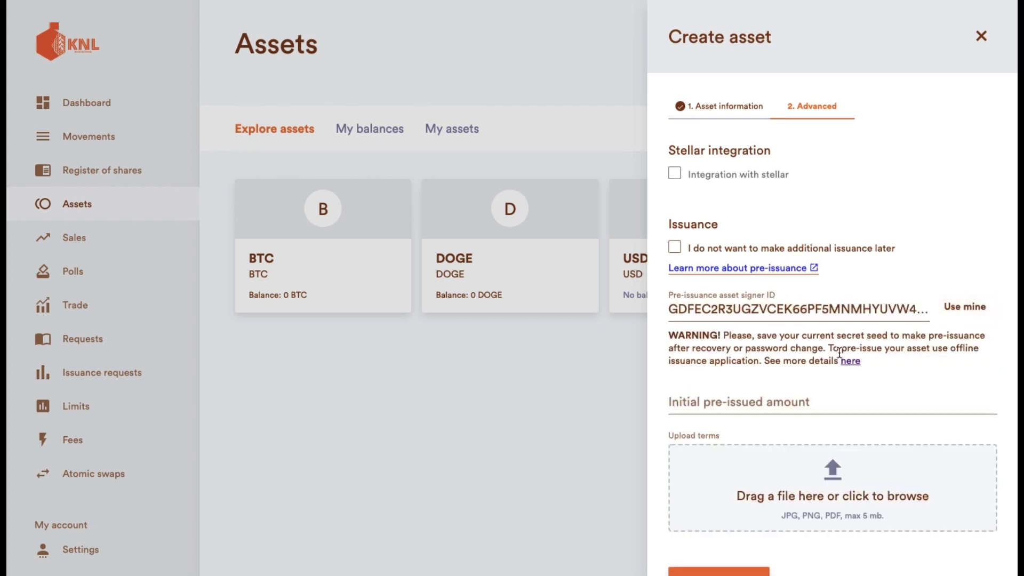
{"action": "scroll", "coordinate": [840, 353], "scroll_direction": "down", "scroll_amount": 1}
{"action": "left_click", "coordinate": [798, 377]}
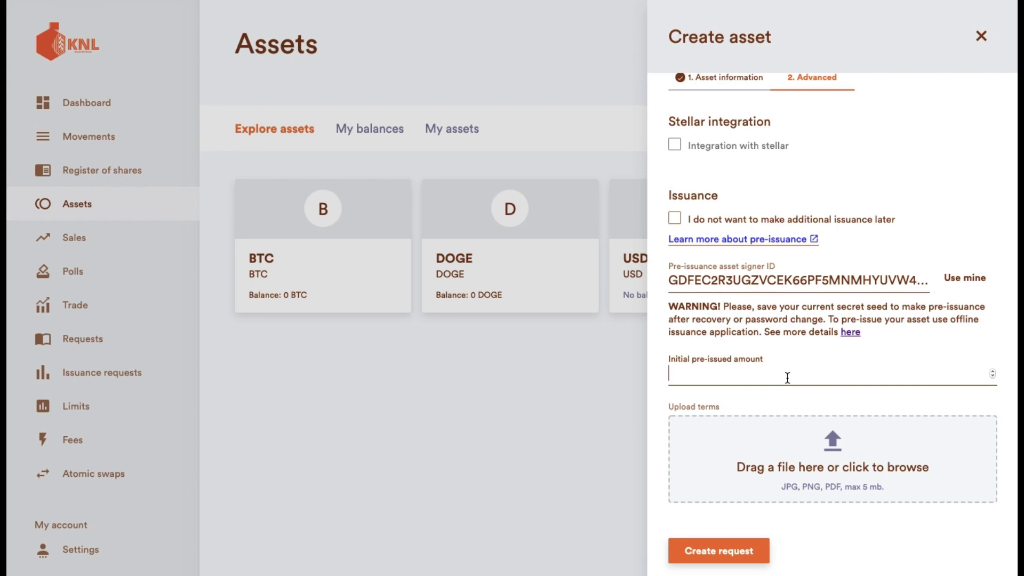
{"action": "type", "text": "5000"}
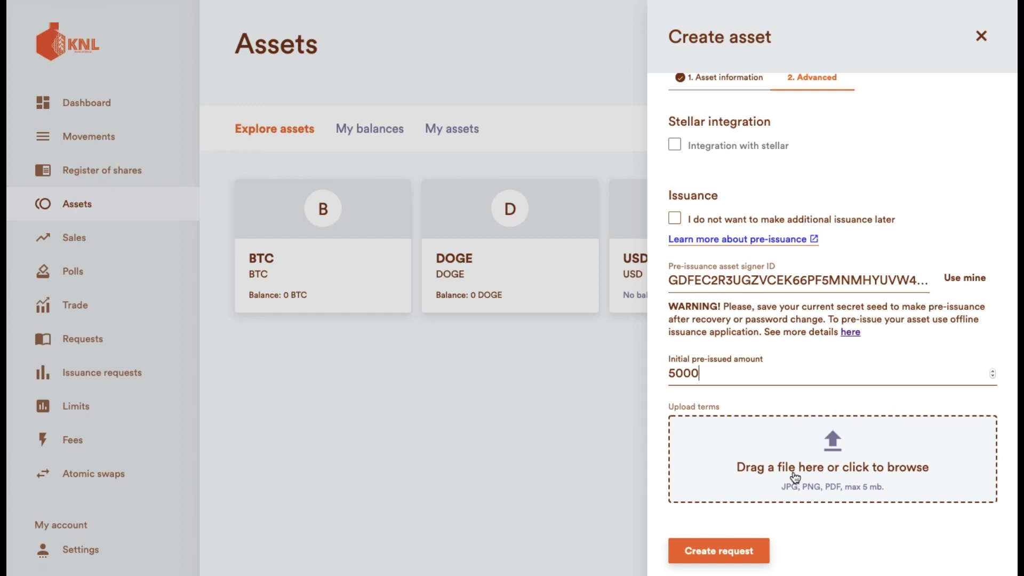
{"action": "scroll", "coordinate": [775, 365], "scroll_direction": "up", "scroll_amount": 1}
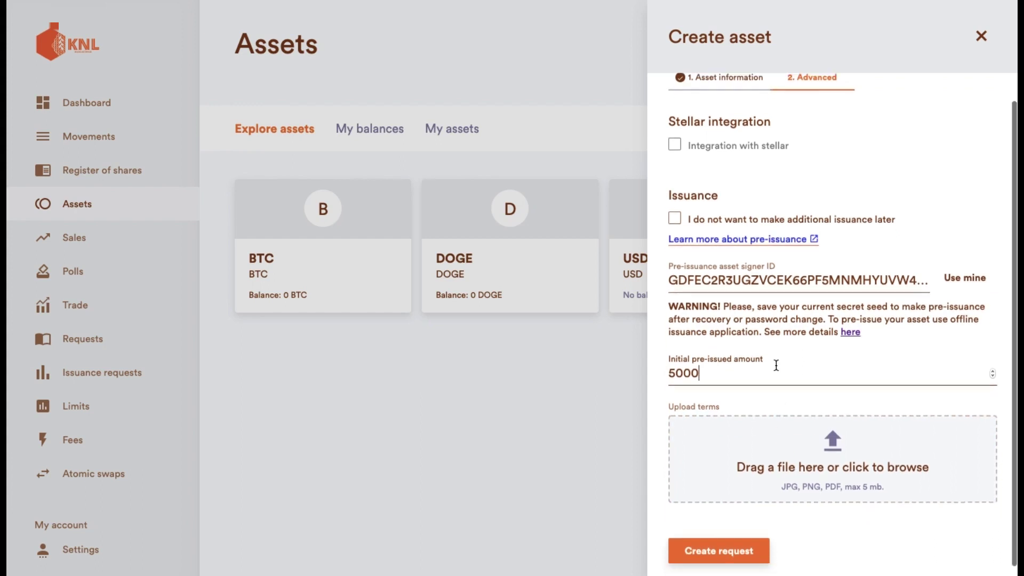
{"action": "scroll", "coordinate": [773, 373], "scroll_direction": "down", "scroll_amount": 1}
{"action": "left_click", "coordinate": [703, 549]}
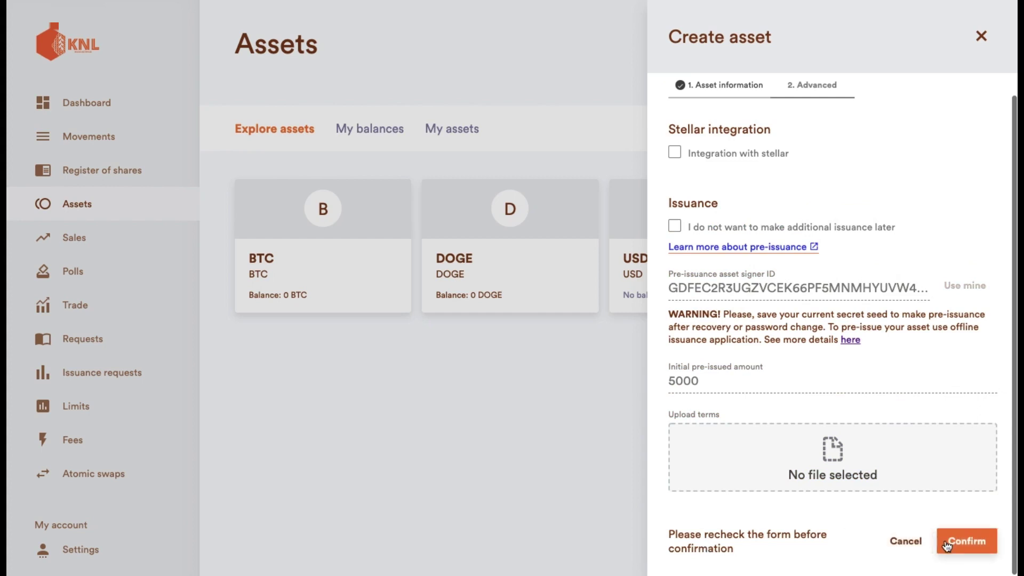
{"action": "left_click", "coordinate": [946, 544]}
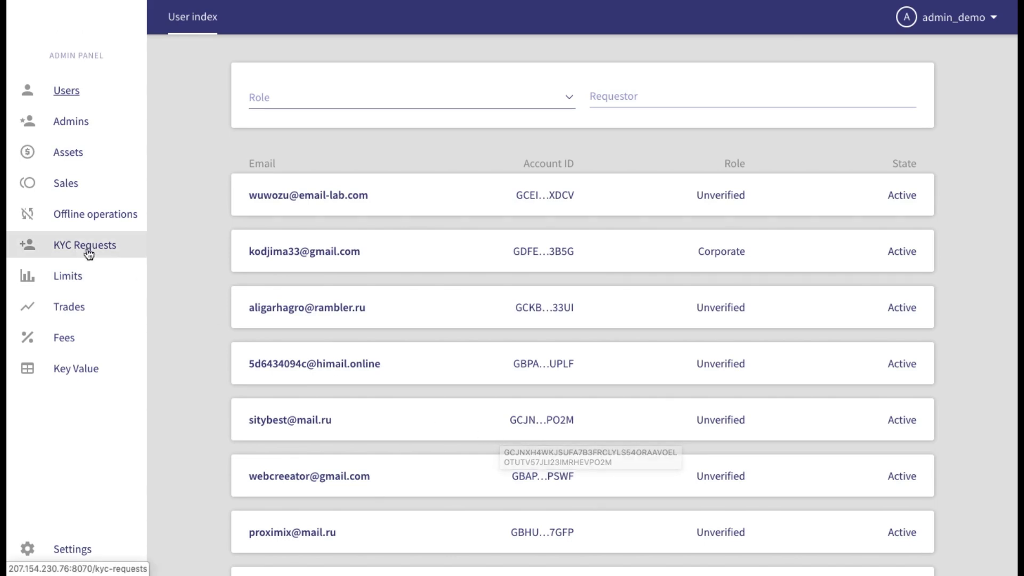
In the admin panel, open the pending TACT asset creation request and fulfill it.
{"action": "left_click", "coordinate": [73, 161]}
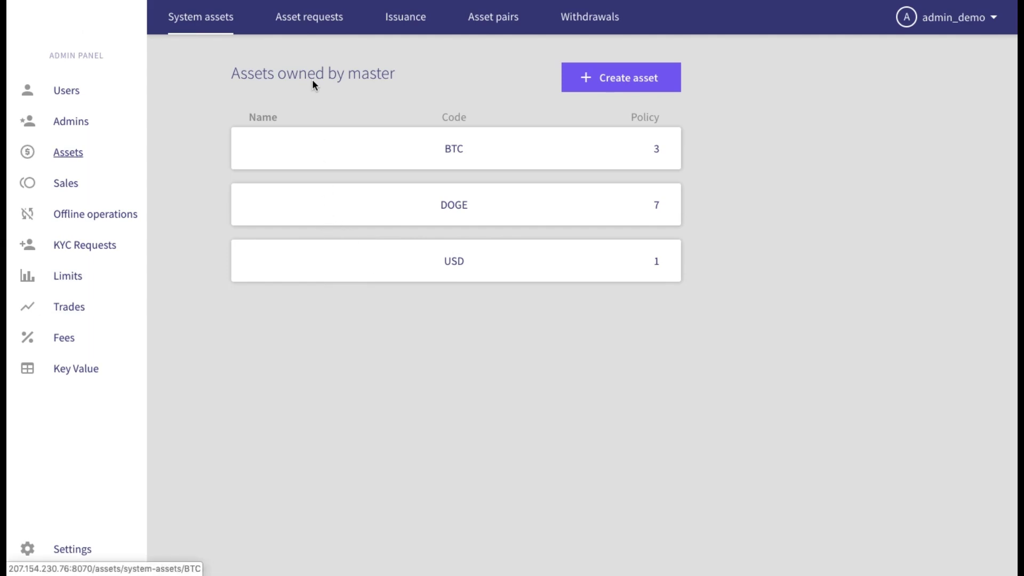
{"action": "left_click", "coordinate": [302, 24]}
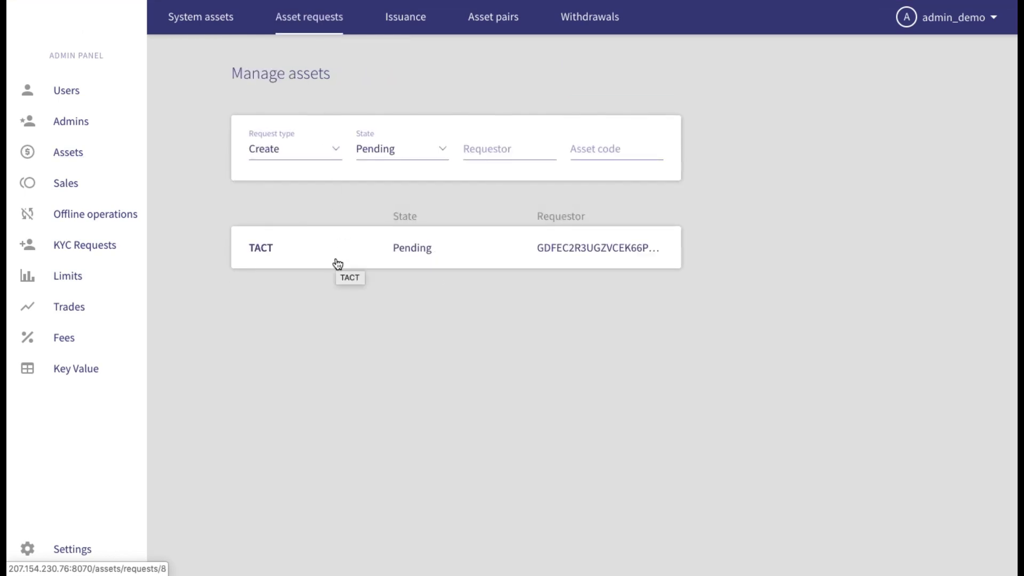
{"action": "left_click", "coordinate": [269, 258]}
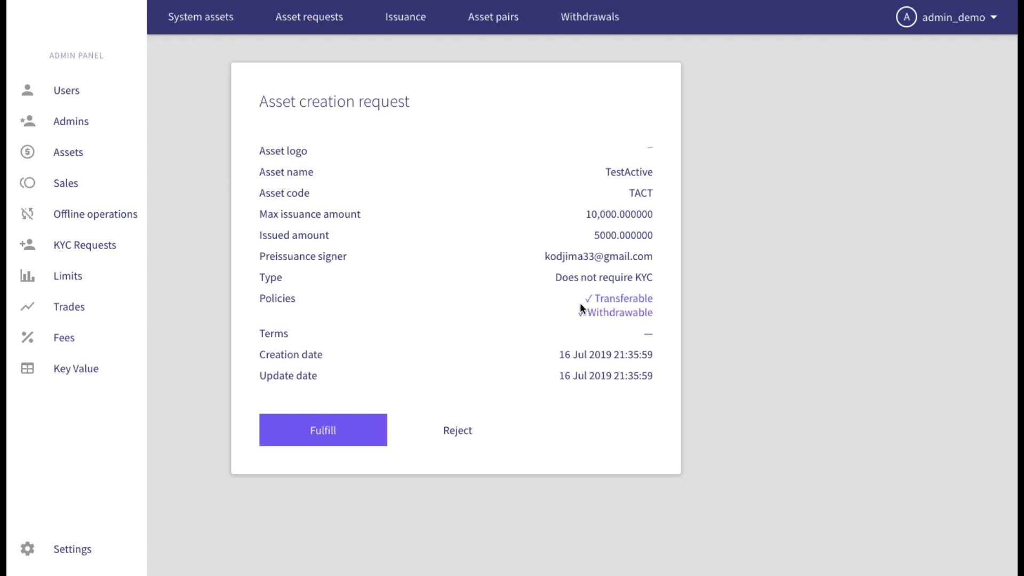
{"action": "left_click", "coordinate": [325, 430]}
{"action": "left_click", "coordinate": [472, 319]}
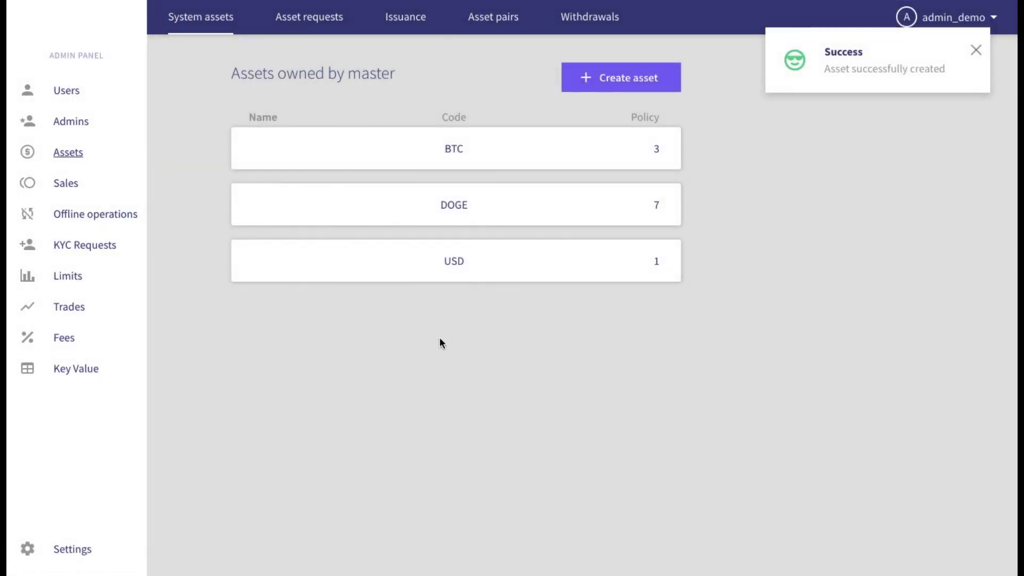
Switch back to the KNL client and check the state and details of the TACT asset creation request.
{"action": "key", "text": "ctrl+Left"}
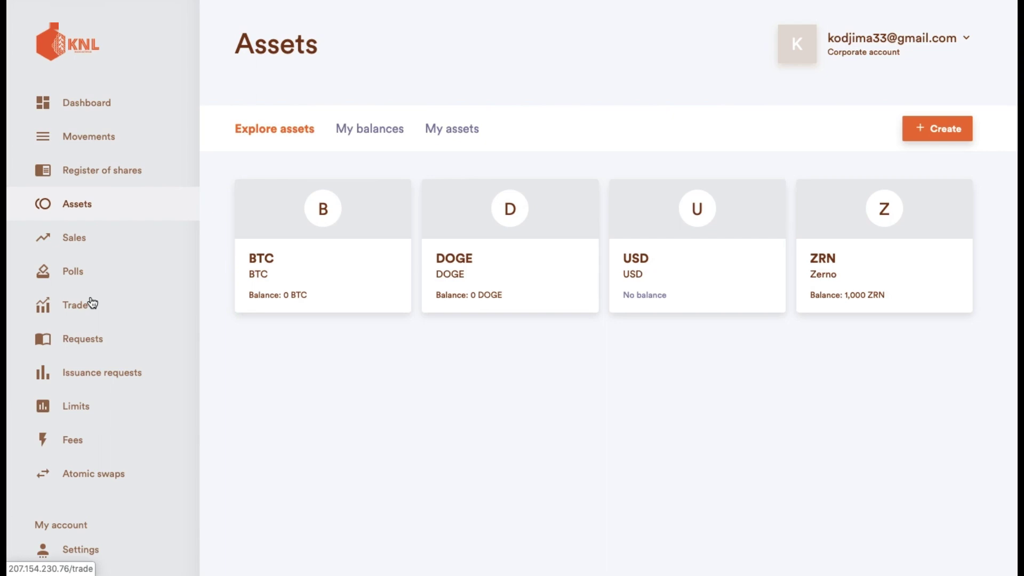
{"action": "left_click", "coordinate": [92, 347]}
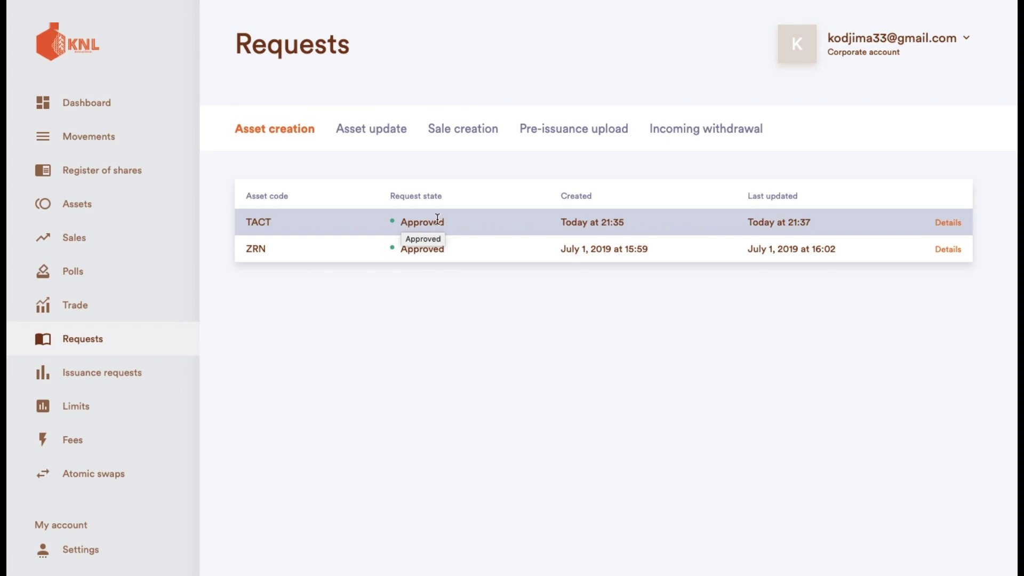
{"action": "left_click", "coordinate": [346, 130]}
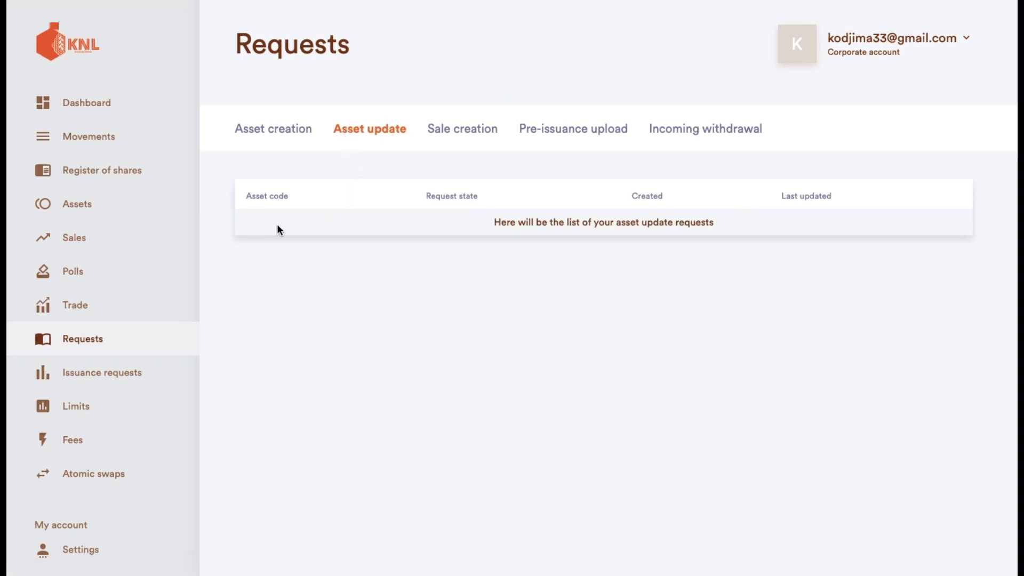
{"action": "left_click", "coordinate": [278, 130]}
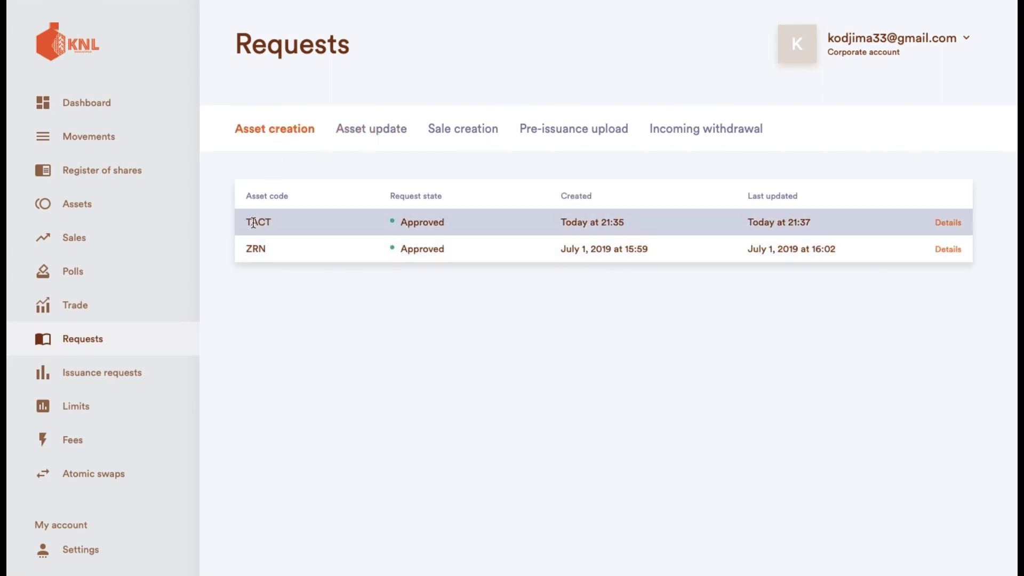
{"action": "left_click", "coordinate": [948, 222]}
{"action": "scroll", "coordinate": [890, 308], "scroll_direction": "down", "scroll_amount": 2}
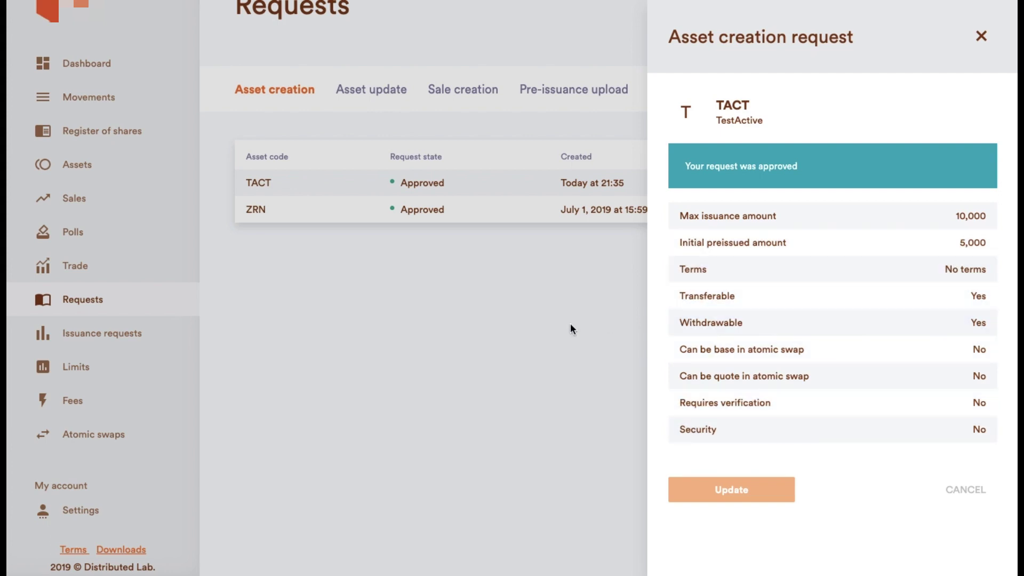
{"action": "left_click", "coordinate": [982, 36]}
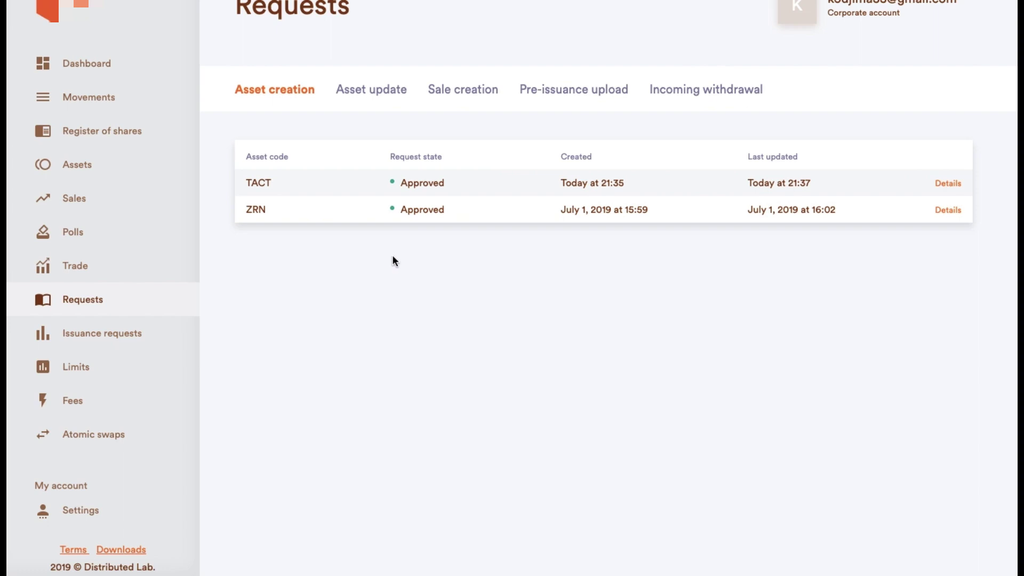
Return to the admin panel and start a new asset pair with TACT as base and BTC as quote.
{"action": "key", "text": "ctrl+Right"}
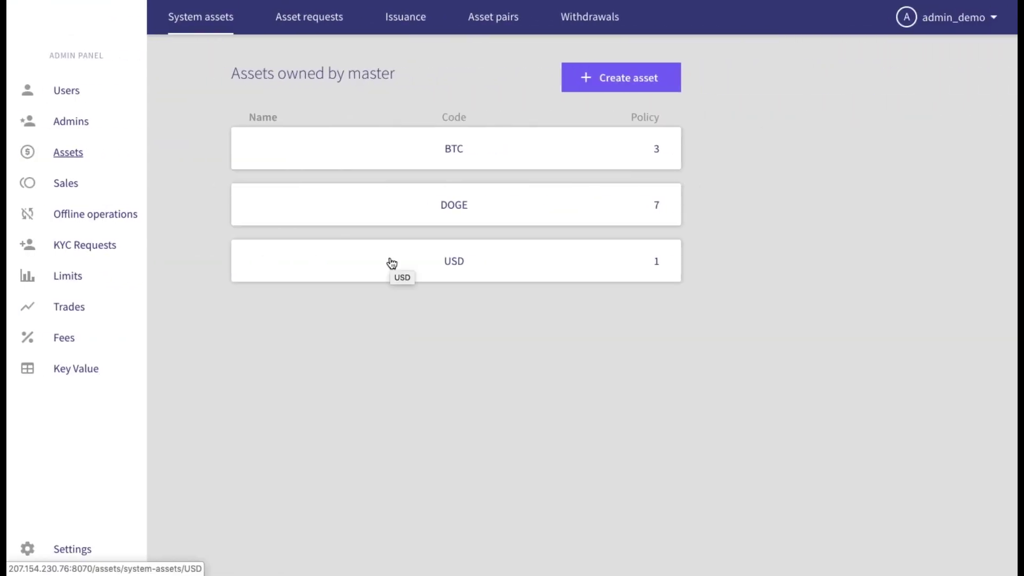
{"action": "left_click", "coordinate": [495, 31]}
{"action": "left_click", "coordinate": [645, 78]}
{"action": "left_click", "coordinate": [356, 165]}
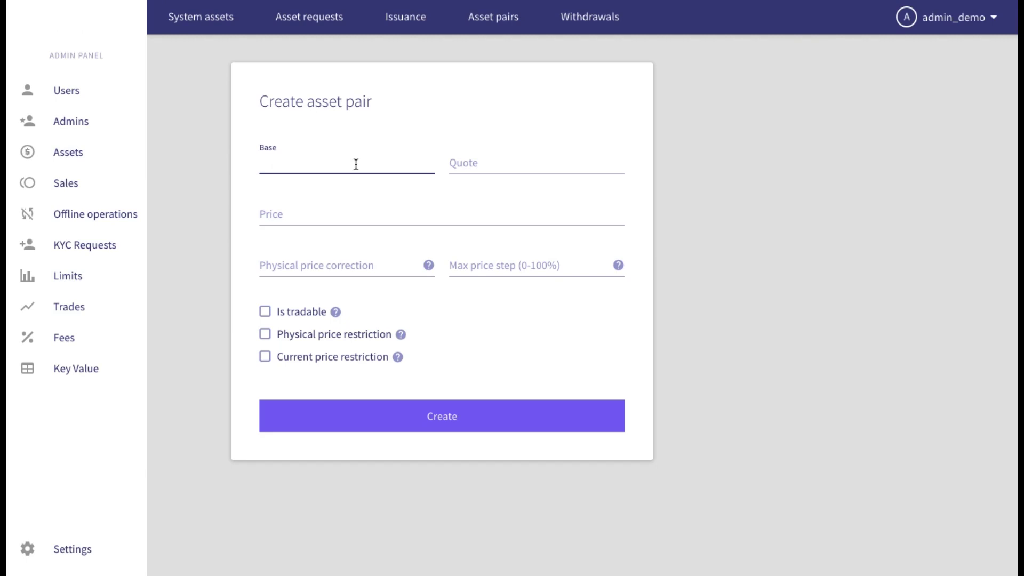
{"action": "type", "text": "TACT"}
{"action": "left_click", "coordinate": [495, 162]}
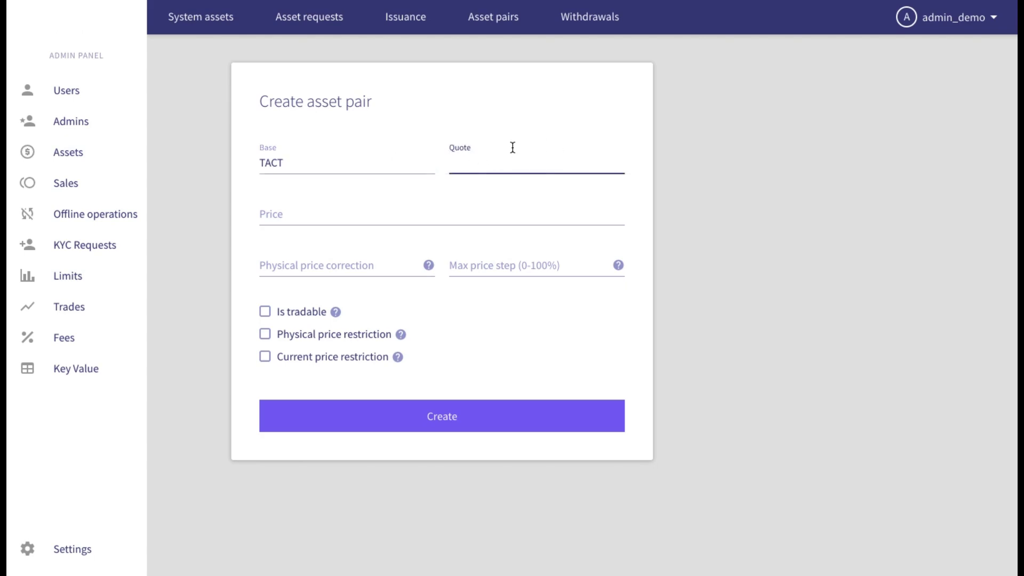
{"action": "type", "text": "BTC"}
Set the pair's price to 1, physical price correction to 1 and max price step to 50%, and mark it as tradable.
{"action": "left_click", "coordinate": [410, 208]}
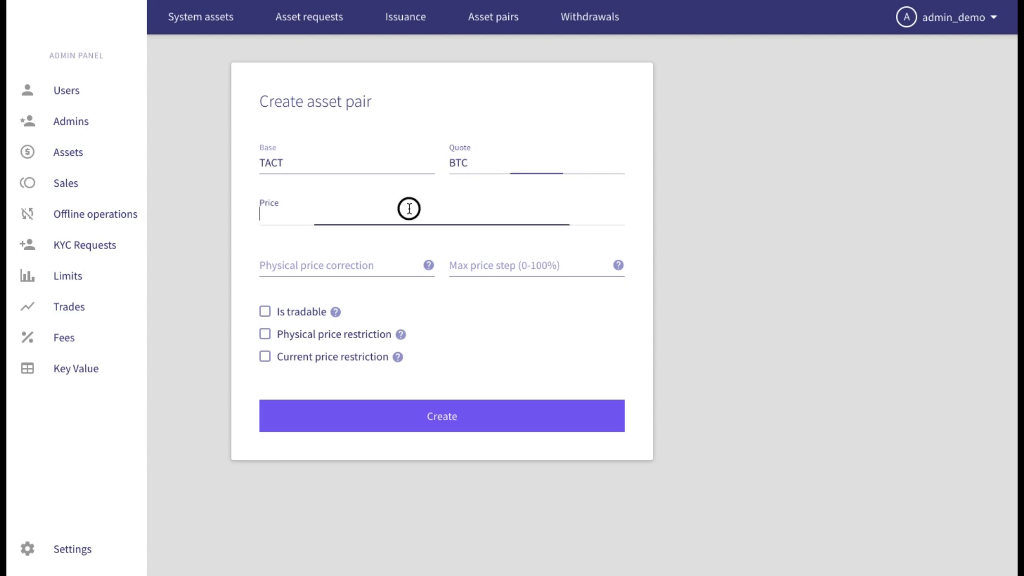
{"action": "type", "text": "1"}
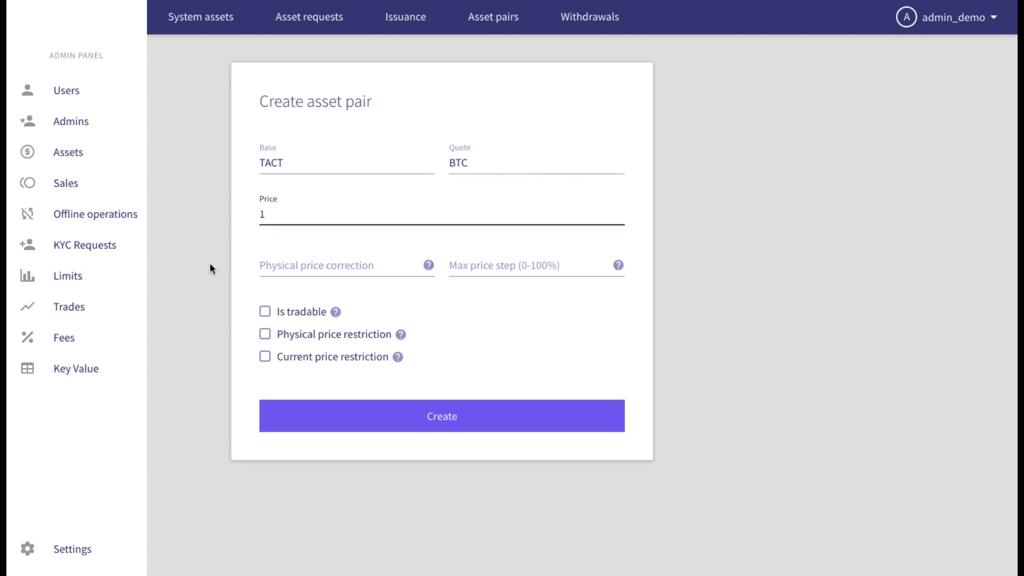
{"action": "left_click", "coordinate": [306, 265]}
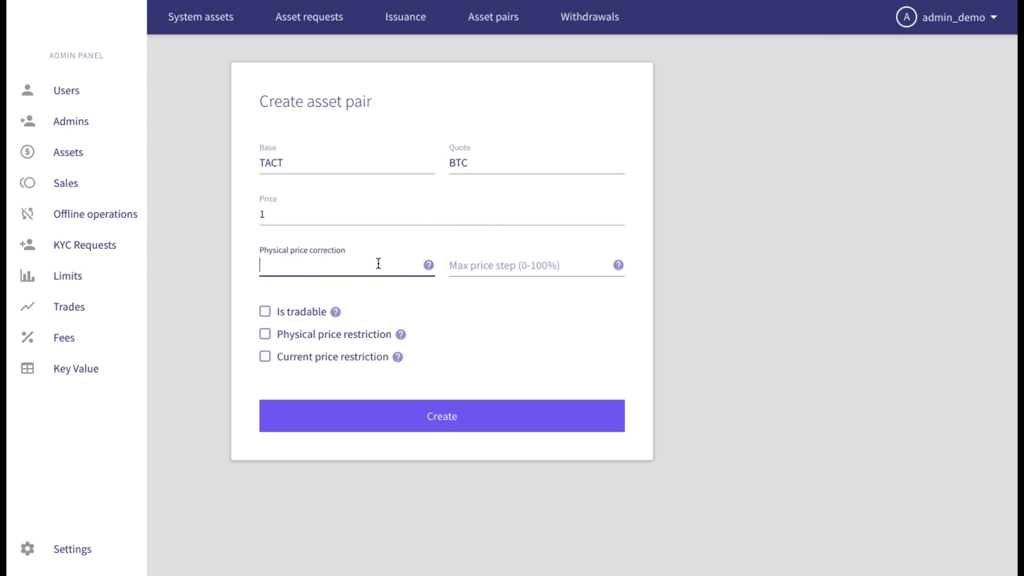
{"action": "type", "text": "1"}
{"action": "left_click", "coordinate": [509, 264]}
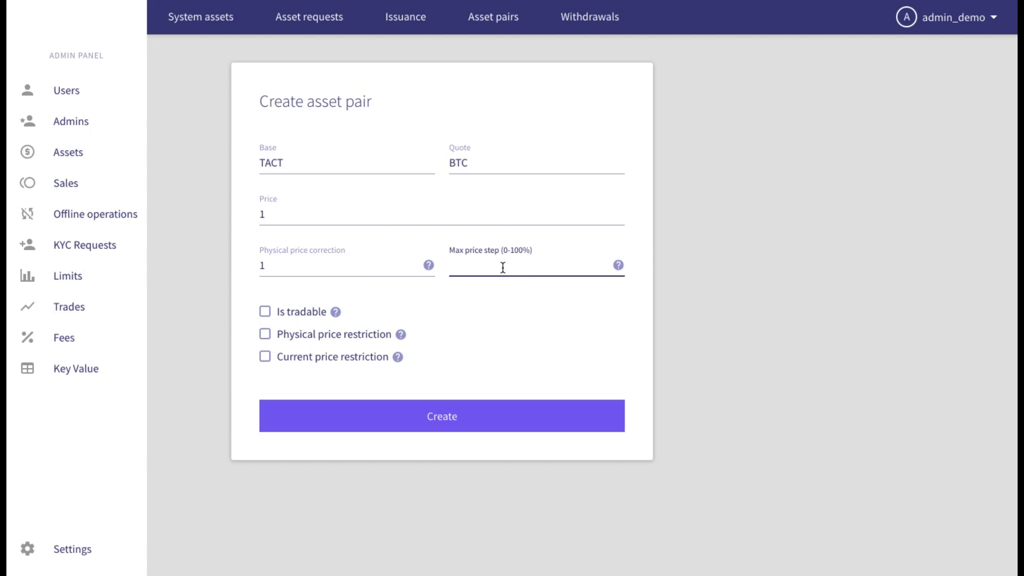
{"action": "type", "text": "50"}
{"action": "left_click", "coordinate": [308, 315]}
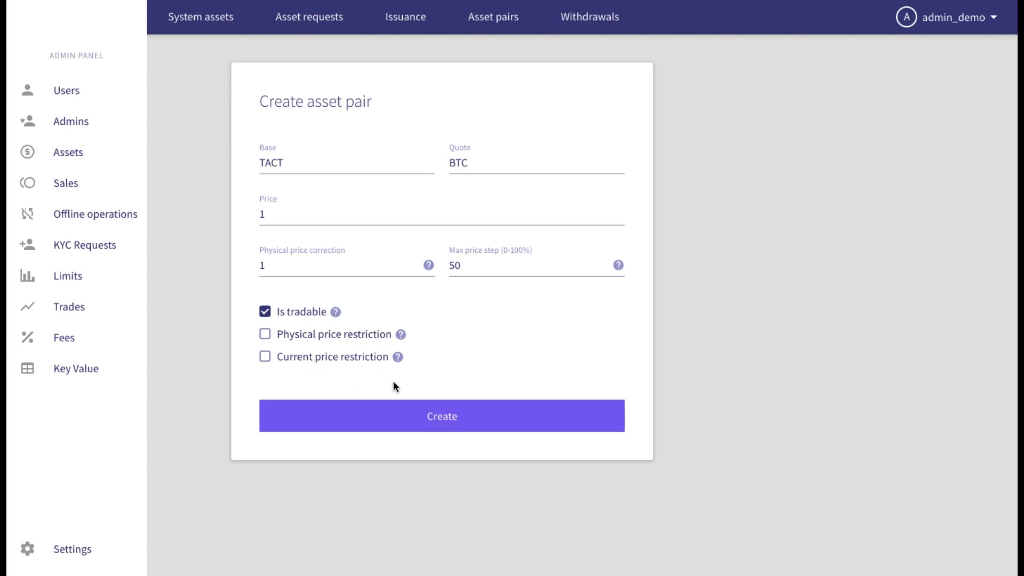
Create the TACT/BTC asset pair with the entered settings and confirm it.
{"action": "left_click", "coordinate": [426, 416]}
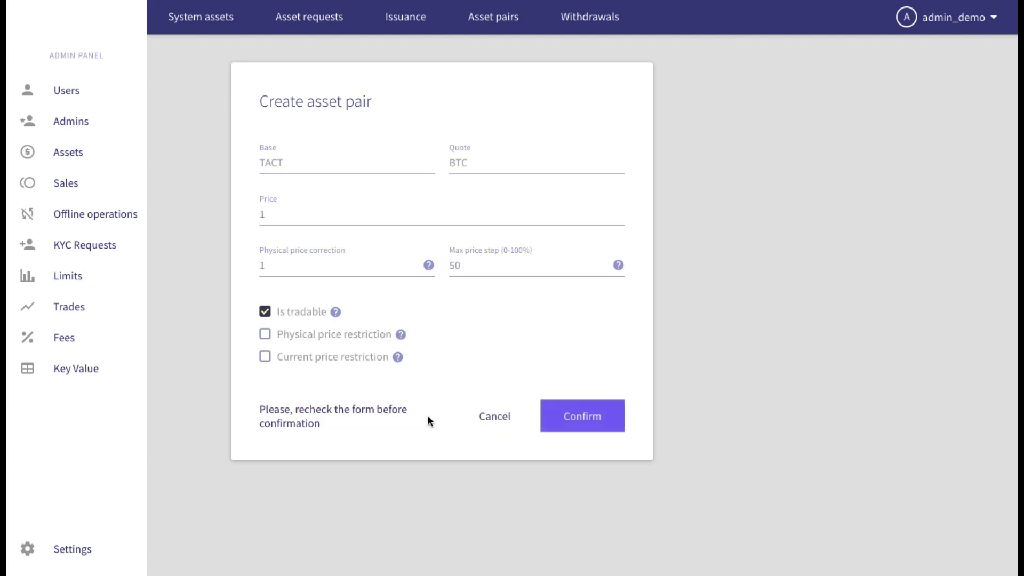
{"action": "left_click", "coordinate": [581, 416]}
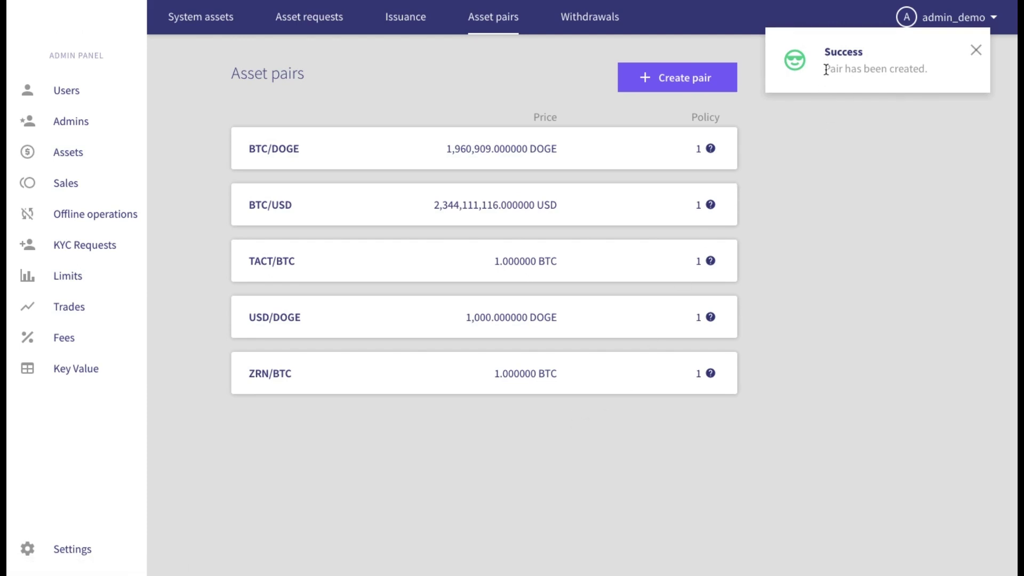
Show the trades of the TACT/BTC pair in the admin panel and examine its price chart, bids and asks.
{"action": "left_click", "coordinate": [95, 307]}
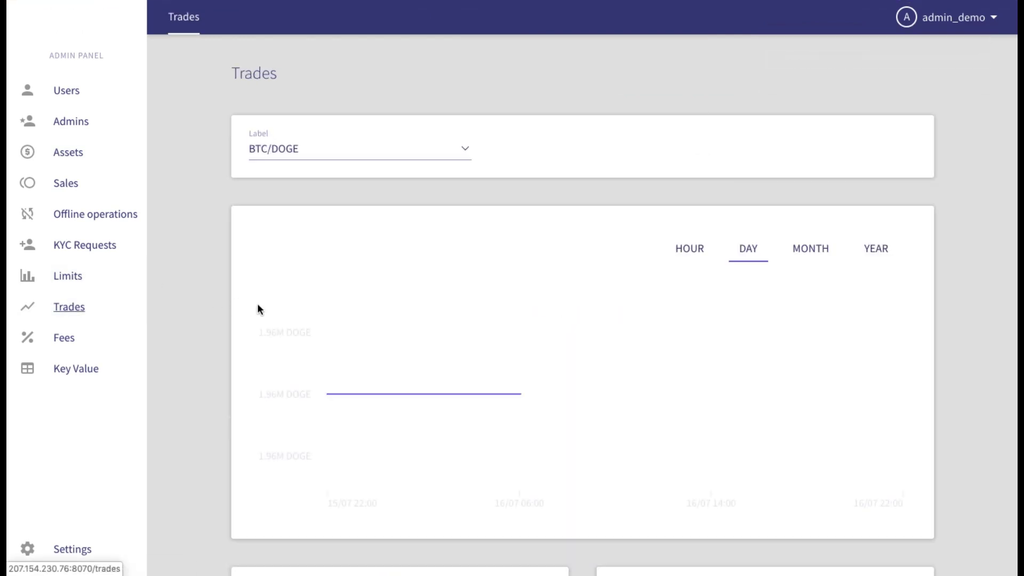
{"action": "left_click", "coordinate": [319, 155]}
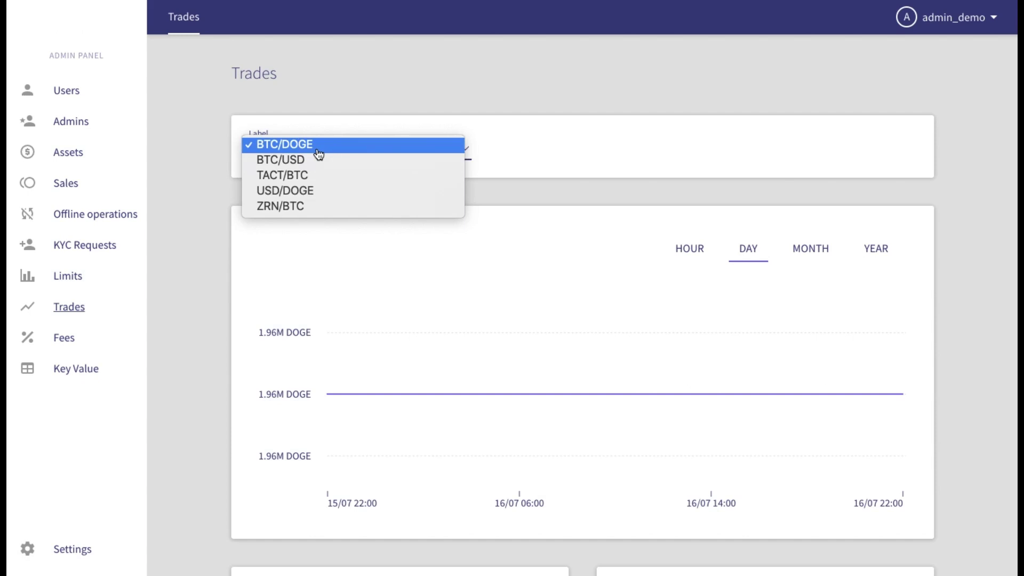
{"action": "left_click", "coordinate": [296, 178]}
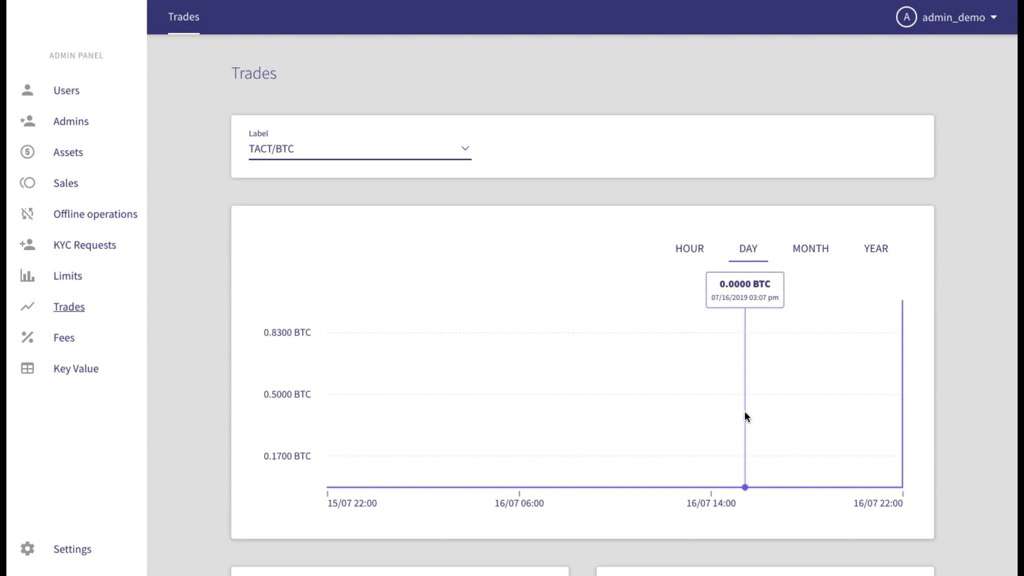
{"action": "scroll", "coordinate": [745, 414], "scroll_direction": "down", "scroll_amount": 5}
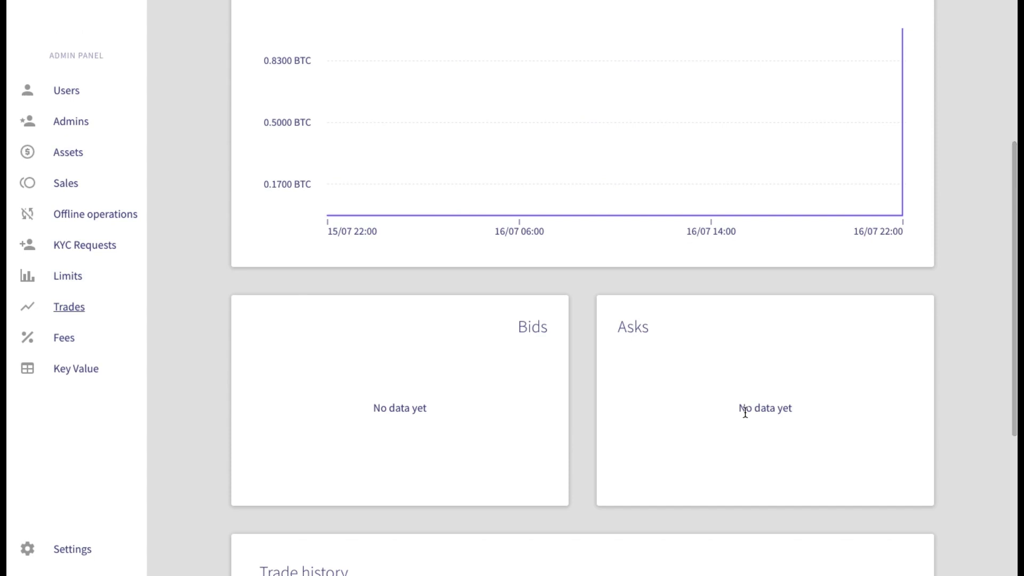
{"action": "scroll", "coordinate": [586, 457], "scroll_direction": "down", "scroll_amount": 1}
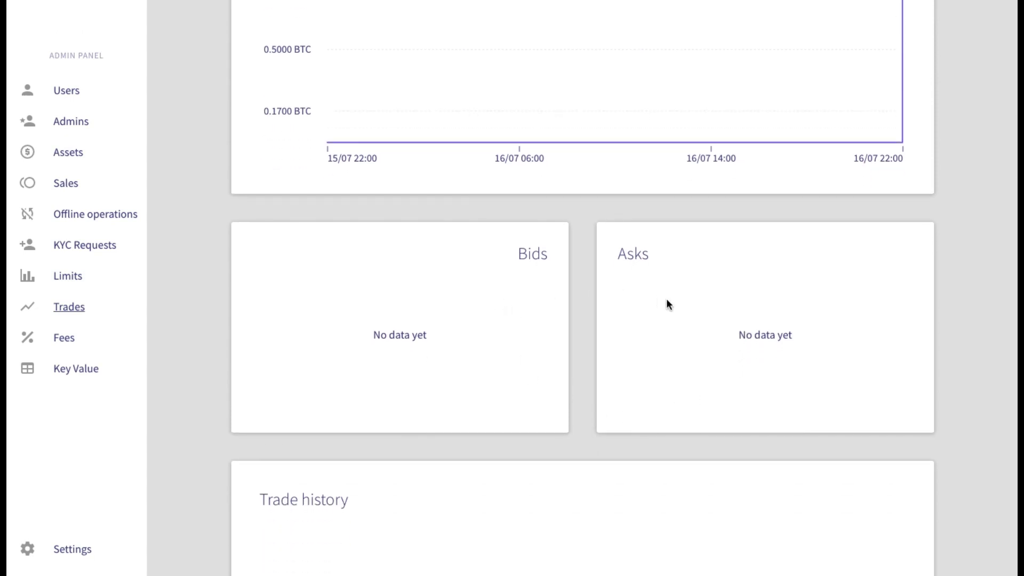
Switch to the KNL client and examine the TACT/BTC pair's price chart, open orders and trade history on the exchange.
{"action": "key", "text": "ctrl+Left"}
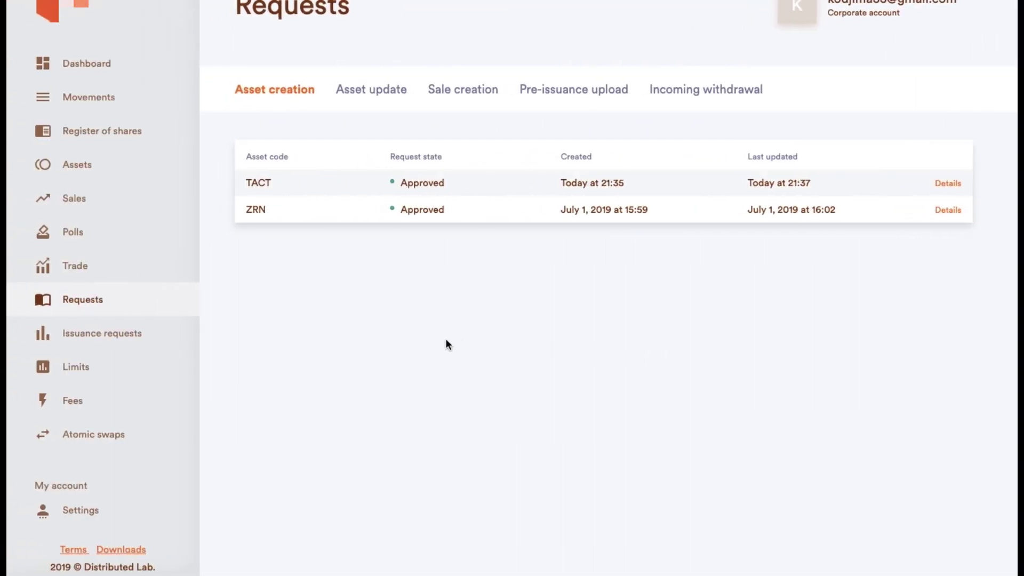
{"action": "scroll", "coordinate": [39, 324], "scroll_direction": "up", "scroll_amount": 1}
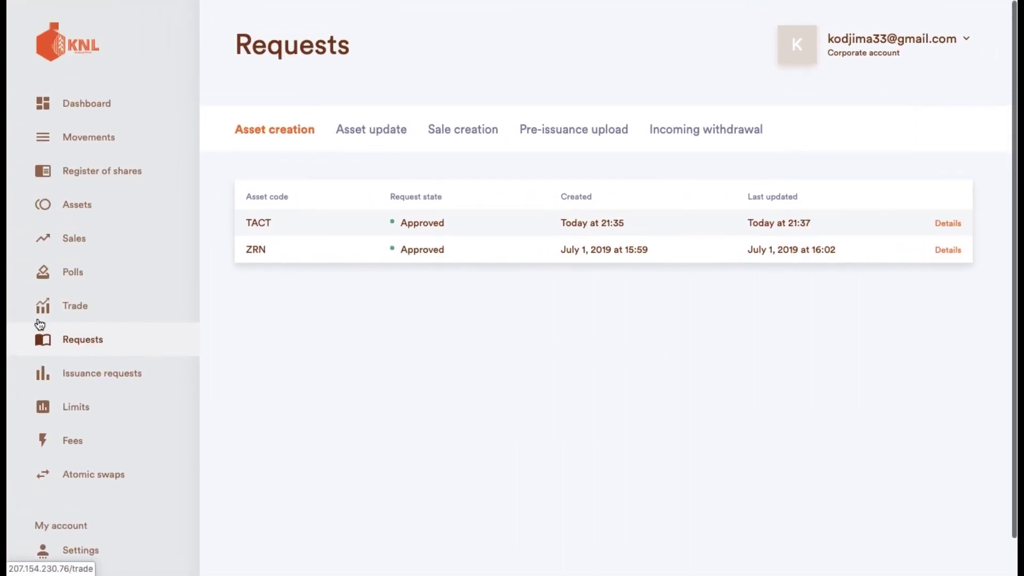
{"action": "left_click", "coordinate": [66, 306]}
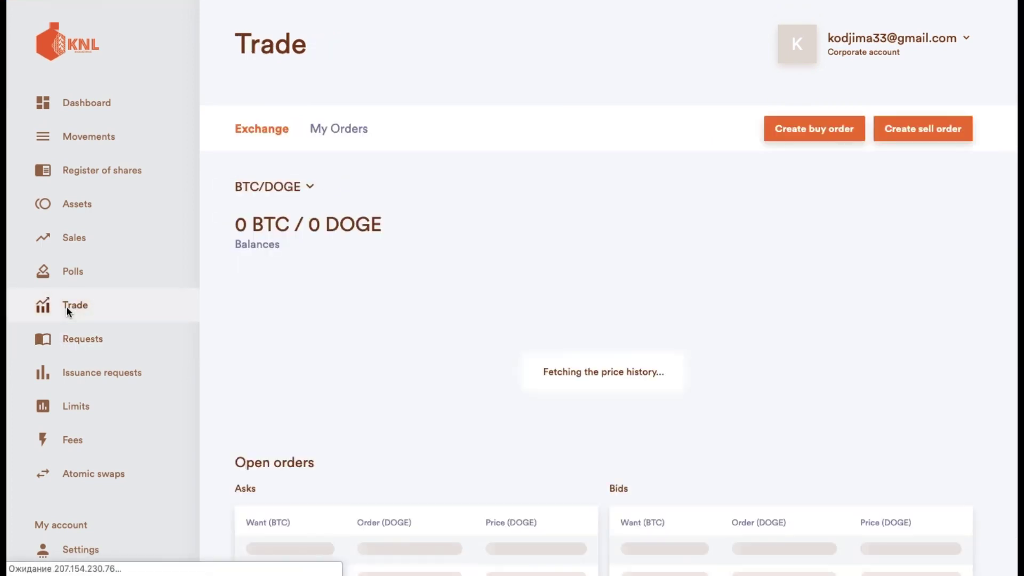
{"action": "scroll", "coordinate": [384, 345], "scroll_direction": "down", "scroll_amount": 3}
{"action": "scroll", "coordinate": [383, 344], "scroll_direction": "up", "scroll_amount": 2}
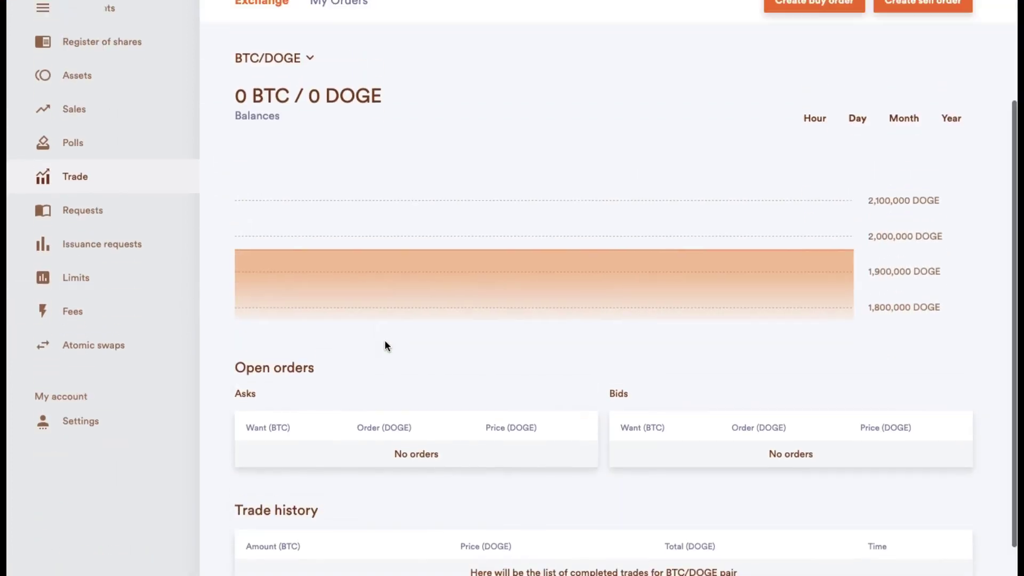
{"action": "left_click", "coordinate": [296, 129]}
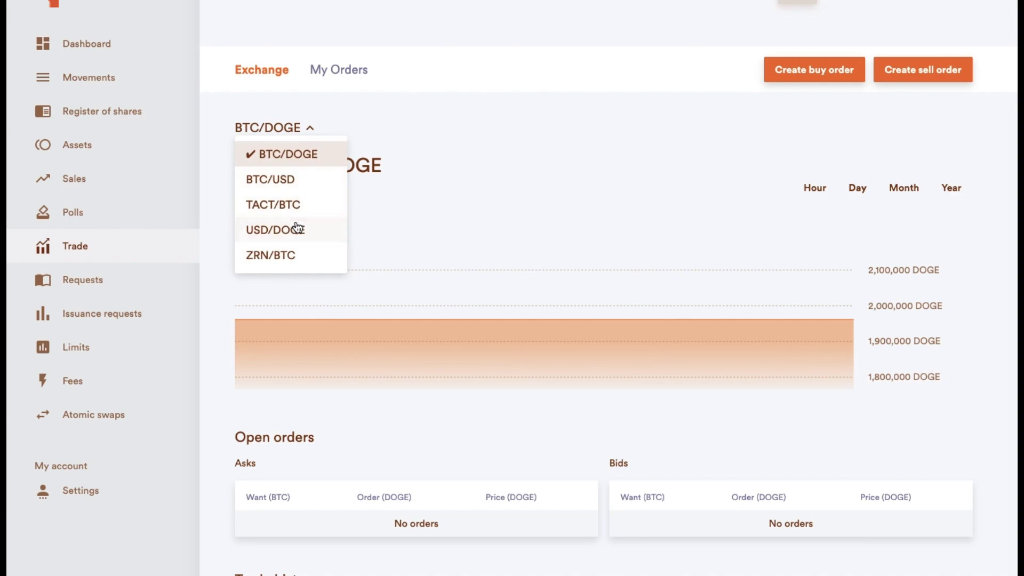
{"action": "left_click", "coordinate": [273, 204]}
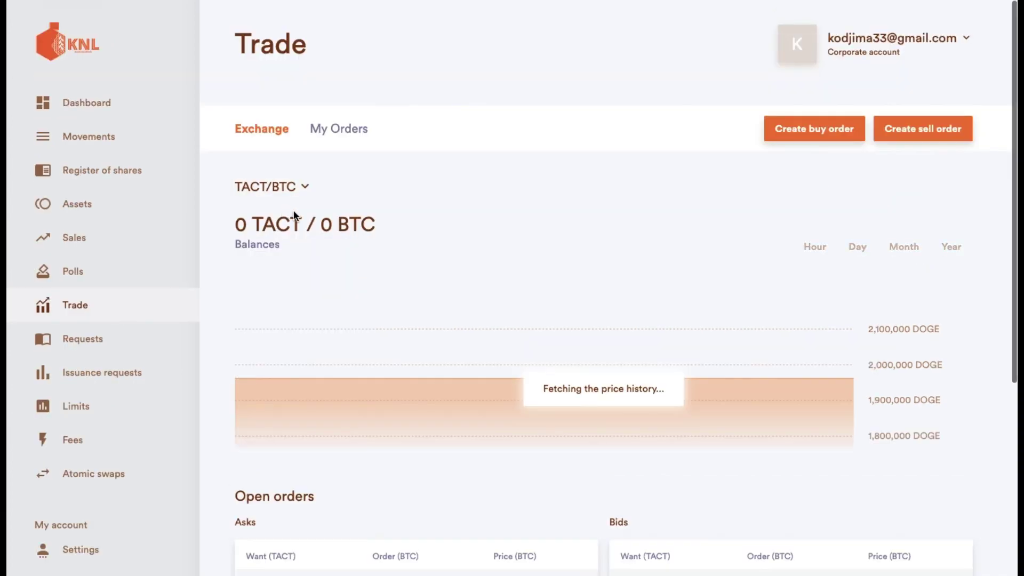
{"action": "scroll", "coordinate": [393, 277], "scroll_direction": "down", "scroll_amount": 3}
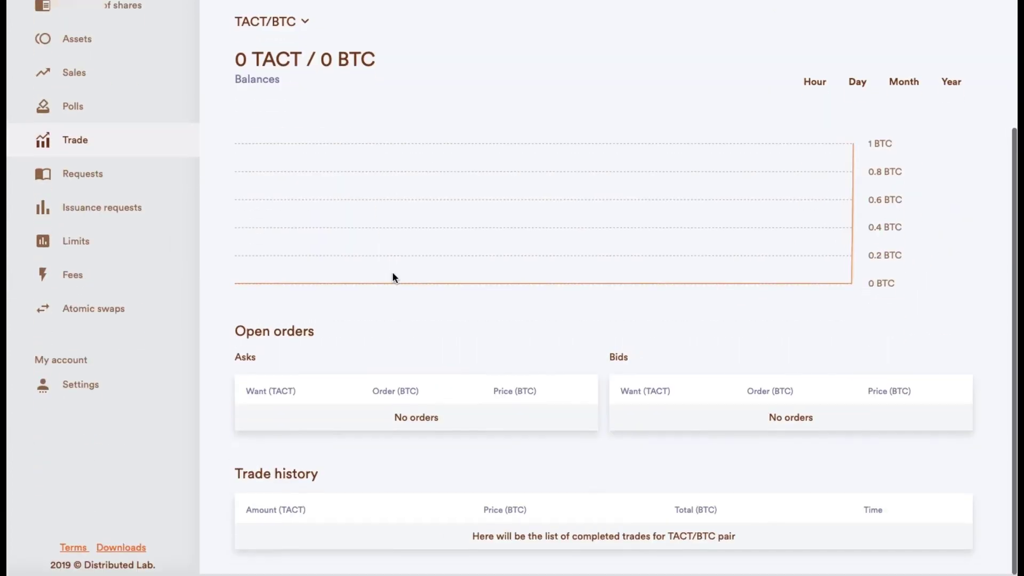
{"action": "scroll", "coordinate": [393, 277], "scroll_direction": "up", "scroll_amount": 3}
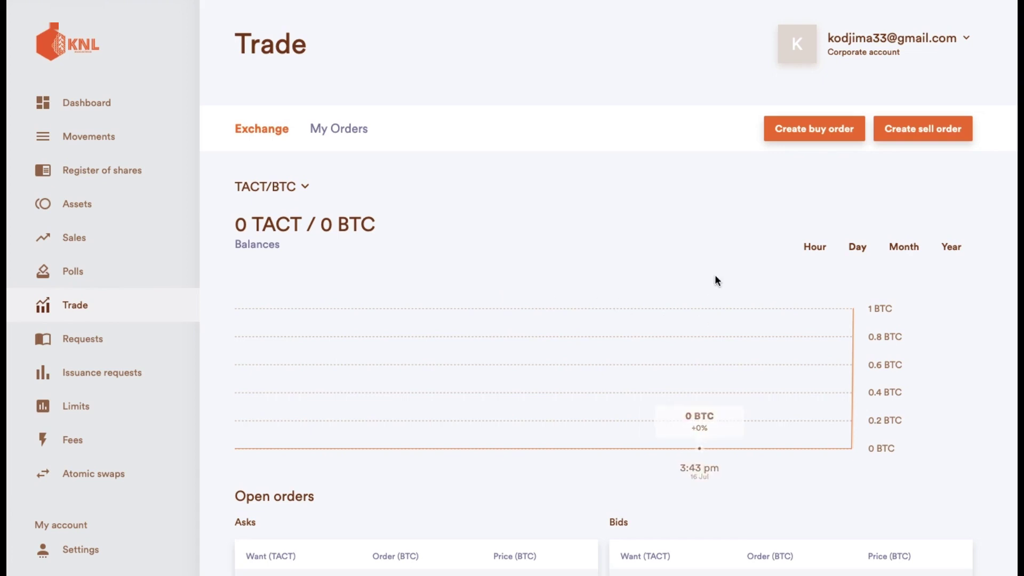
Look through the buy order form for TACT, including its price and amount fields, and close it without submitting.
{"action": "left_click", "coordinate": [795, 134]}
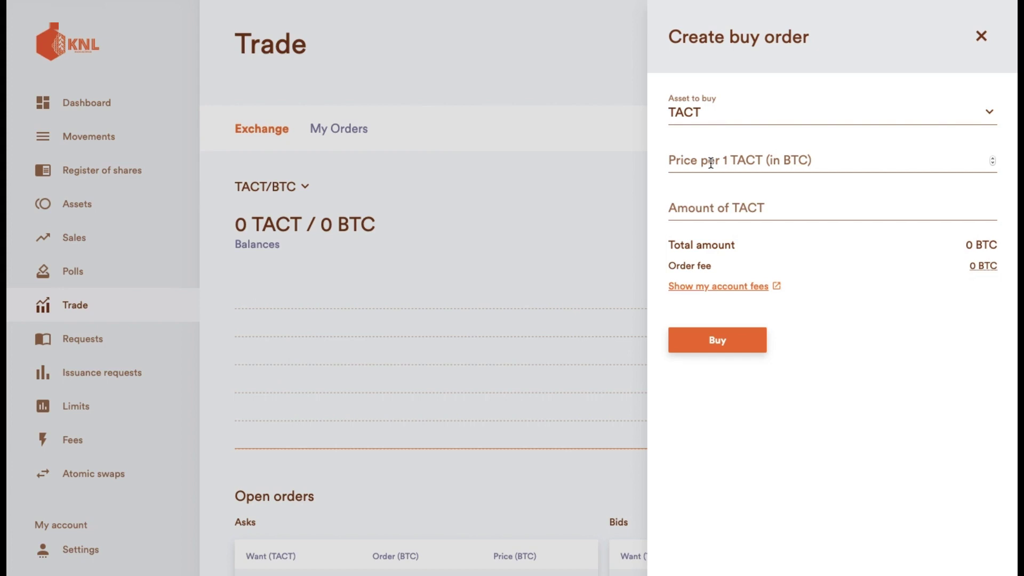
{"action": "left_click", "coordinate": [700, 216]}
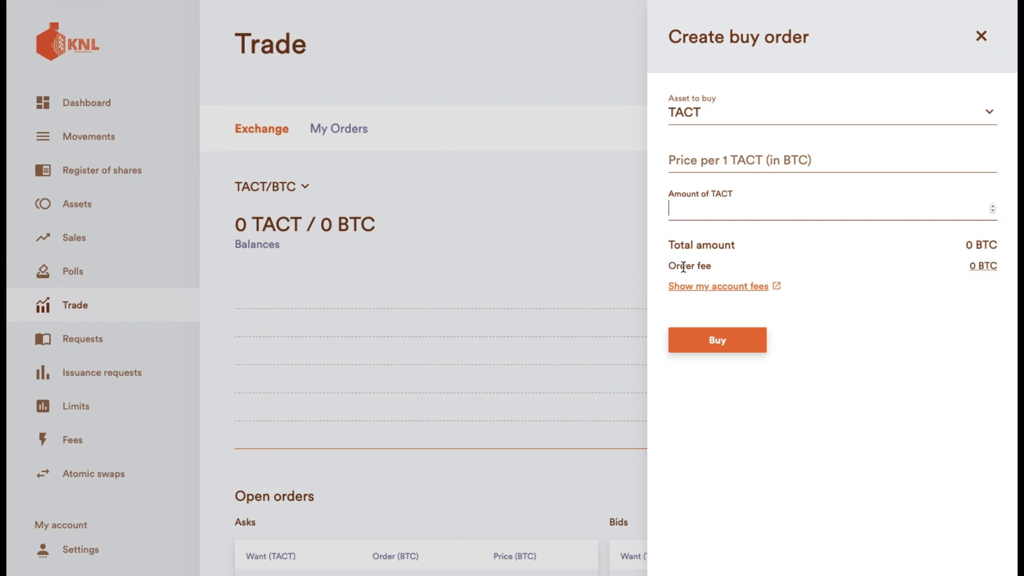
{"action": "left_click", "coordinate": [498, 221]}
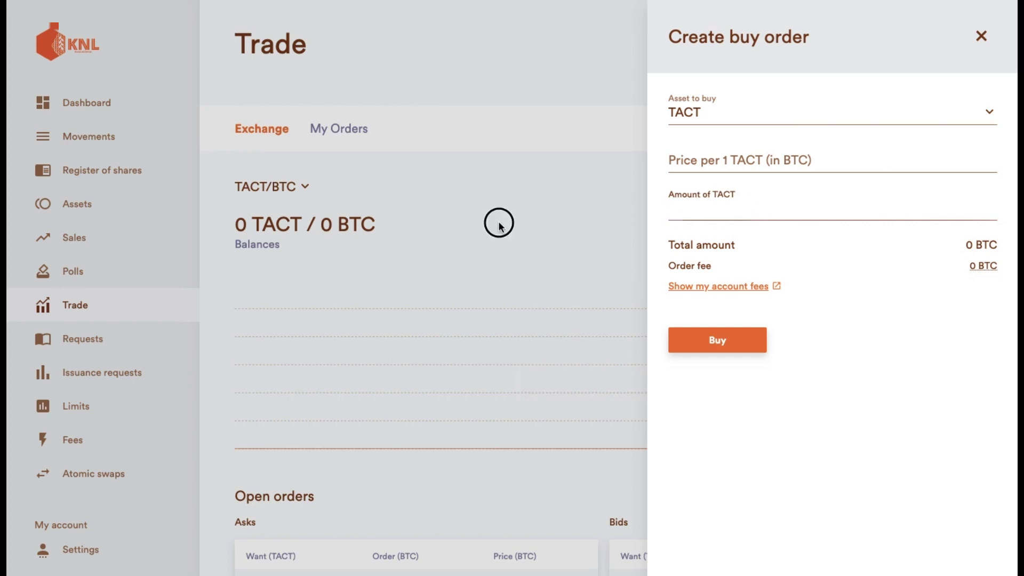
{"action": "left_click", "coordinate": [981, 36]}
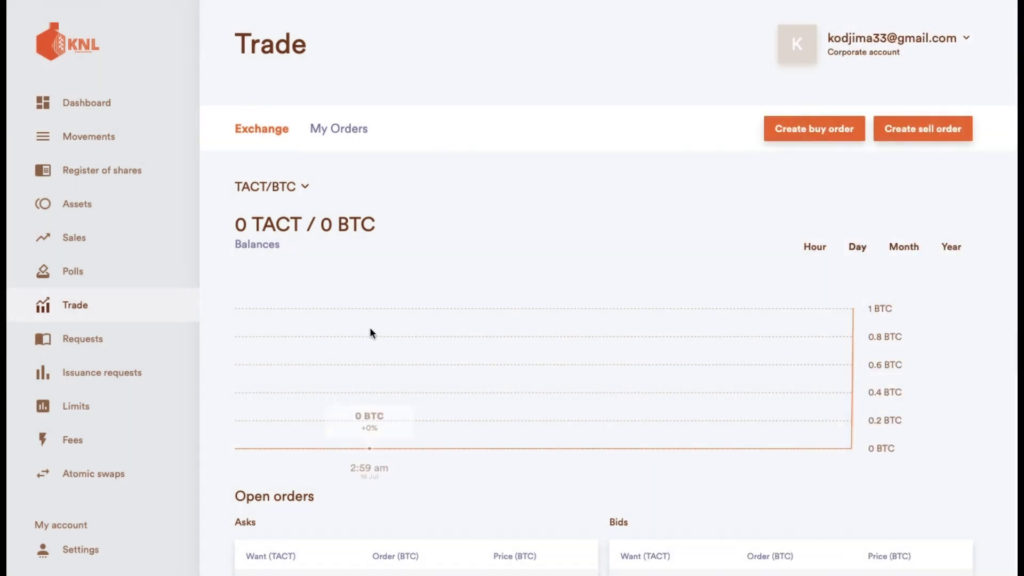
Check the TestActive (TACT) fees in the client, and view the fee management settings in the admin panel.
{"action": "left_click", "coordinate": [90, 440]}
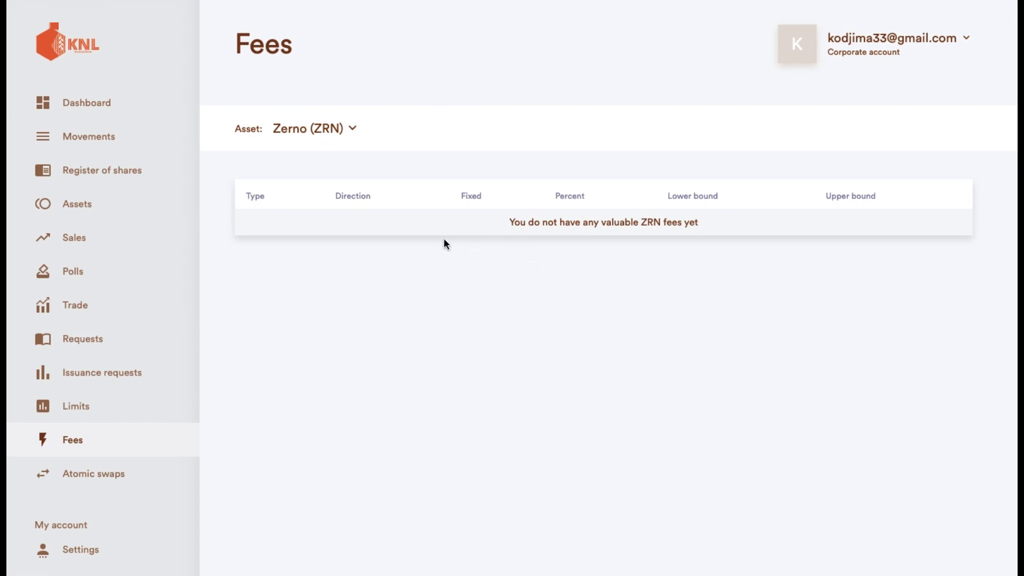
{"action": "left_click", "coordinate": [335, 139]}
{"action": "left_click", "coordinate": [315, 241]}
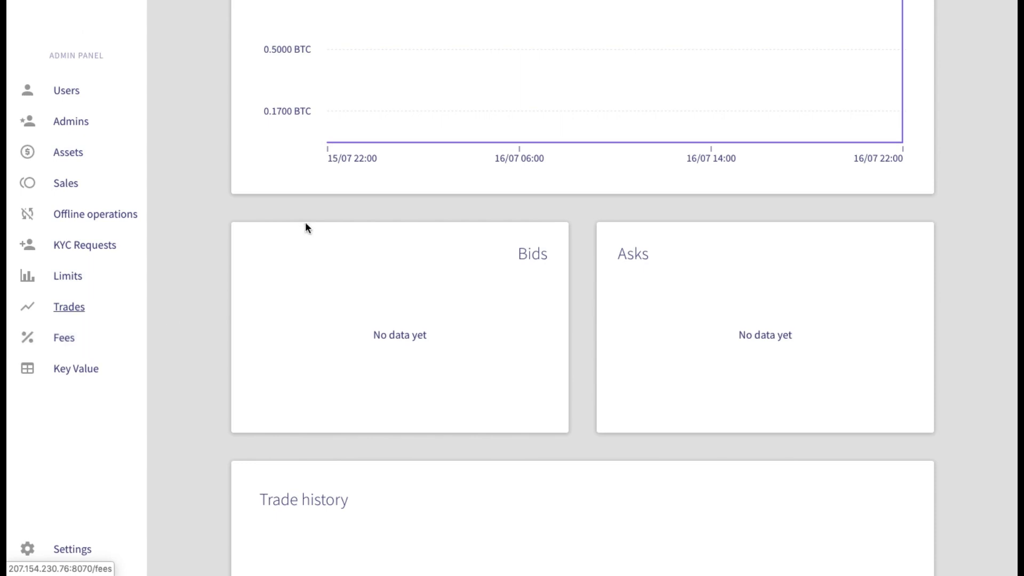
{"action": "left_click", "coordinate": [81, 345]}
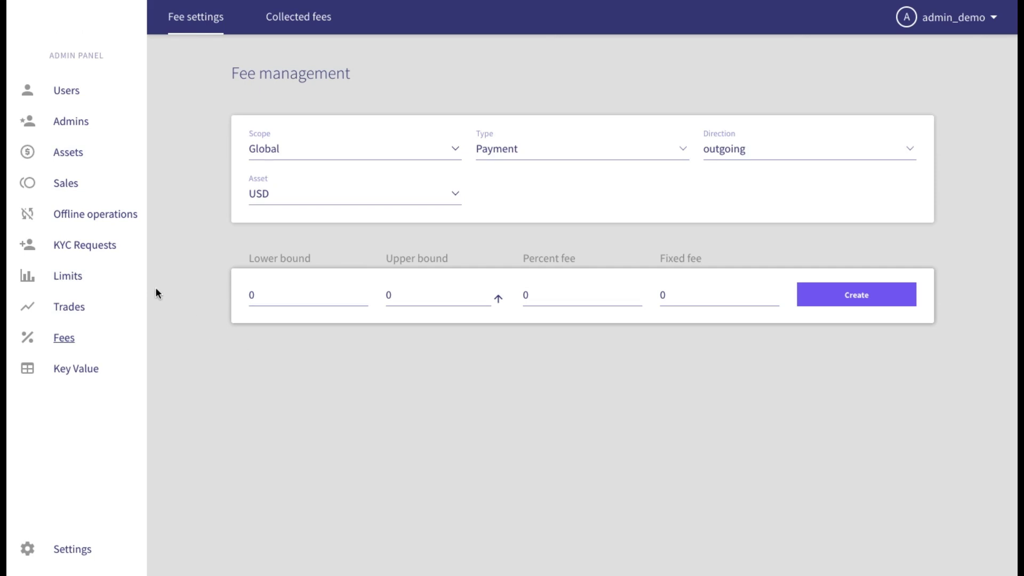
Open the pending KYC request and review its account information, identity documents, verification tasks and approval options.
{"action": "left_click", "coordinate": [120, 260]}
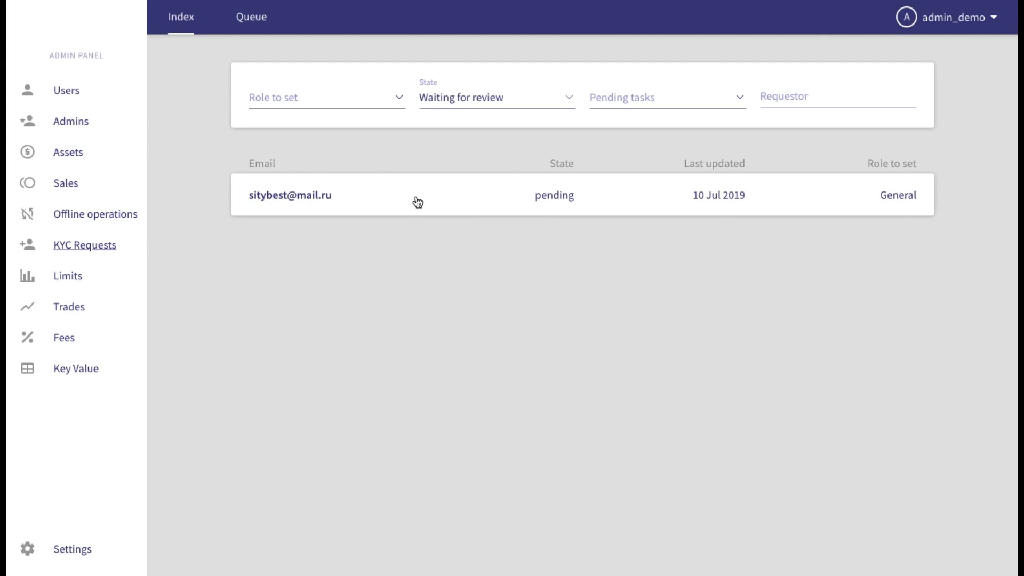
{"action": "left_click", "coordinate": [523, 208]}
{"action": "scroll", "coordinate": [484, 254], "scroll_direction": "down", "scroll_amount": 5}
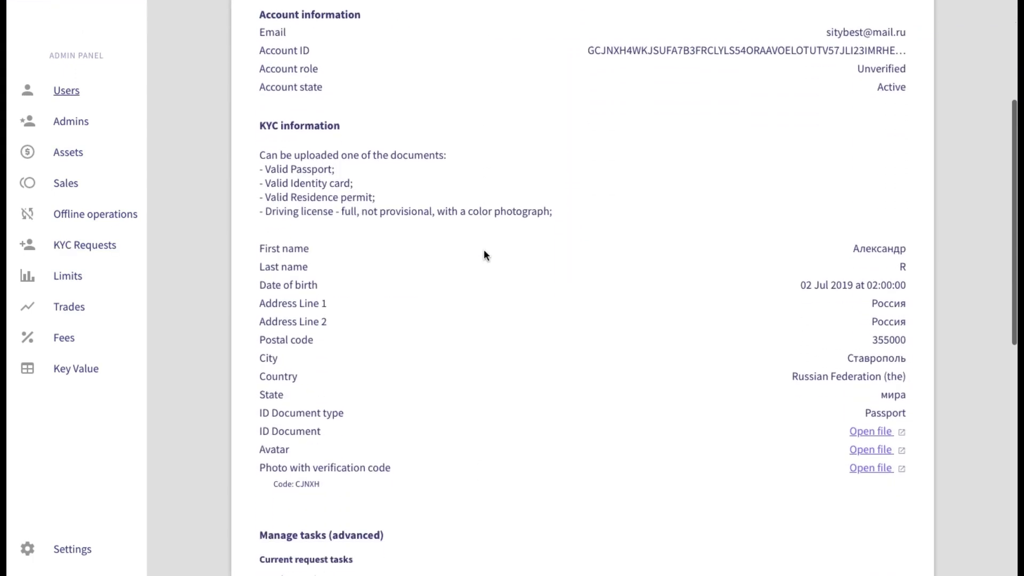
{"action": "scroll", "coordinate": [484, 254], "scroll_direction": "down", "scroll_amount": 9}
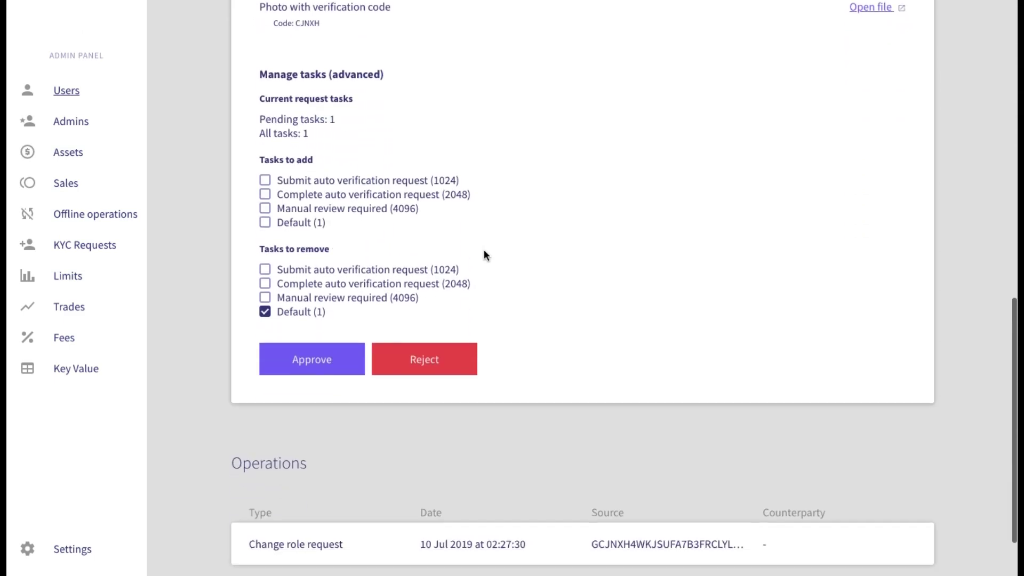
{"action": "scroll", "coordinate": [484, 254], "scroll_direction": "up", "scroll_amount": 6}
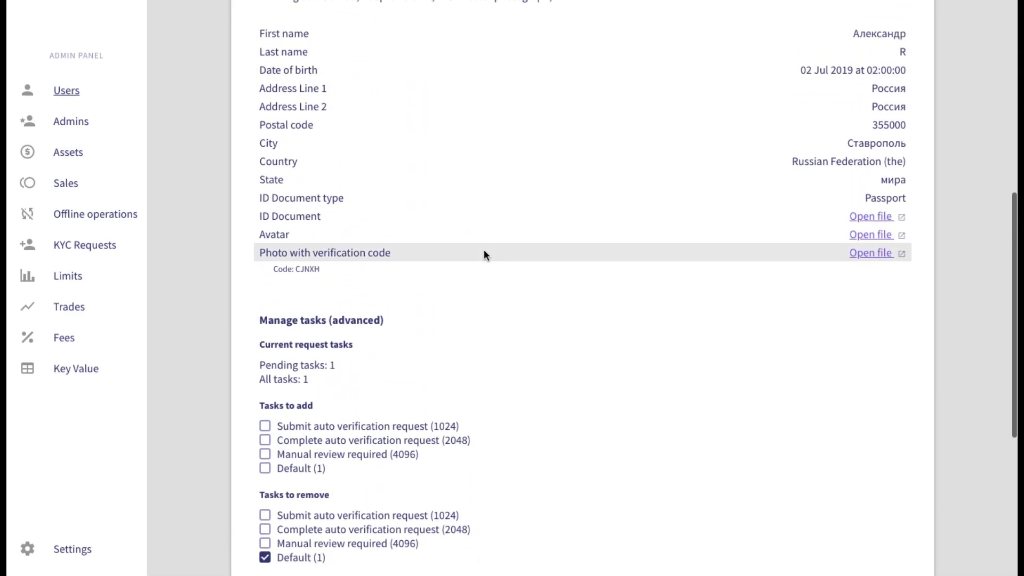
{"action": "scroll", "coordinate": [484, 255], "scroll_direction": "up", "scroll_amount": 1}
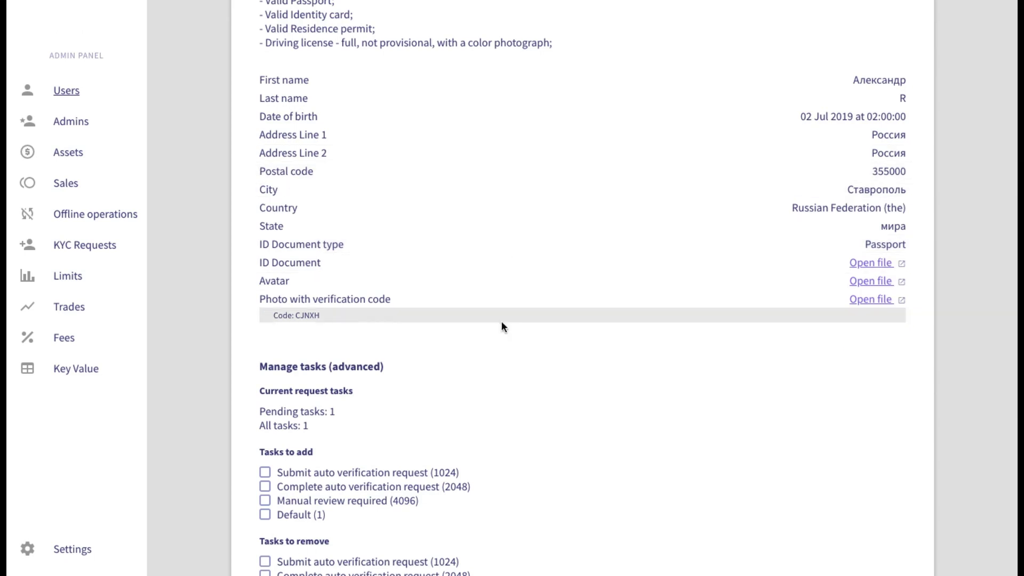
{"action": "scroll", "coordinate": [482, 147], "scroll_direction": "down", "scroll_amount": 5}
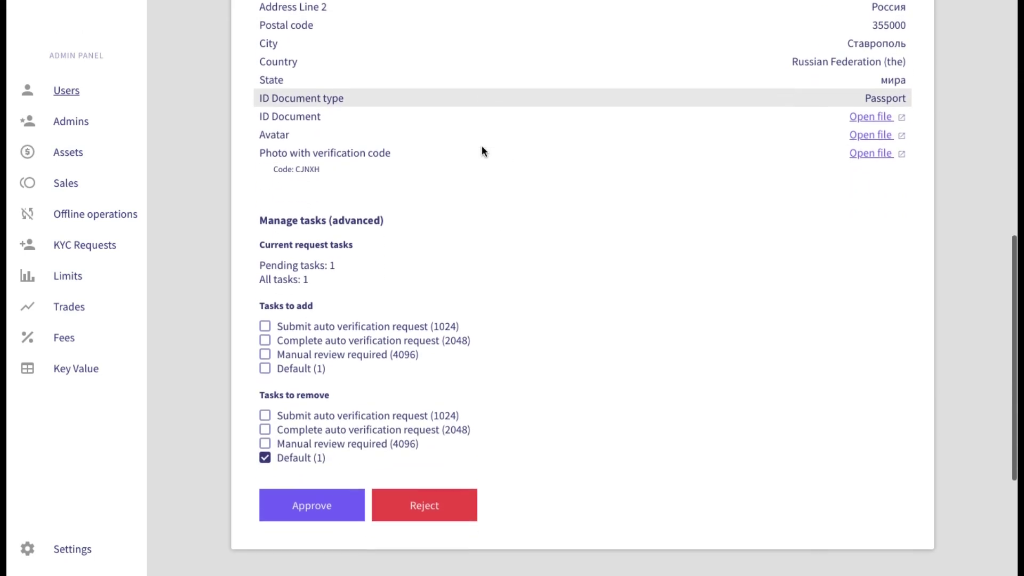
{"action": "scroll", "coordinate": [481, 145], "scroll_direction": "down", "scroll_amount": 2}
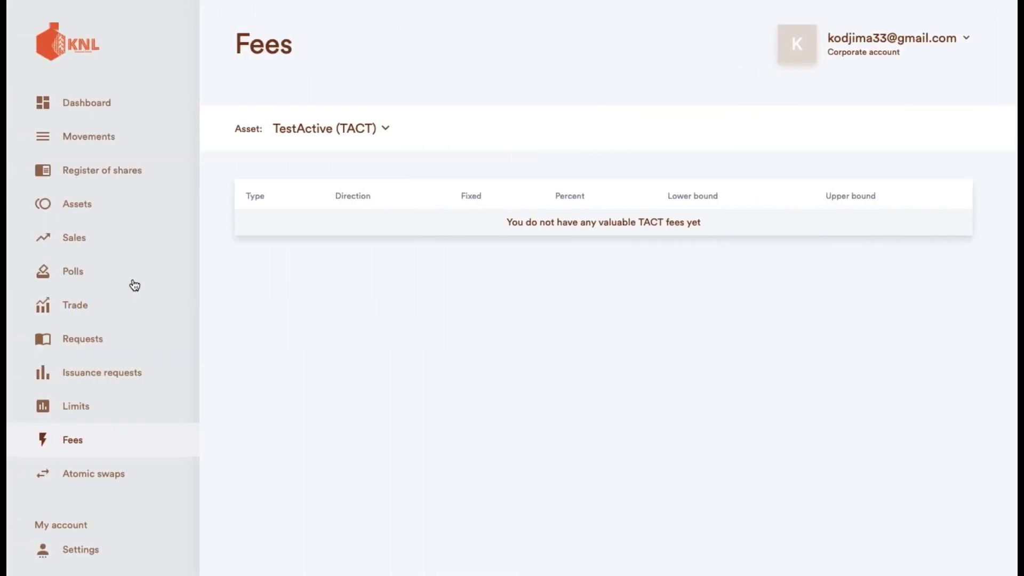
Return to the KNL client and view the trade exchange and the overview of available assets.
{"action": "left_click", "coordinate": [78, 312]}
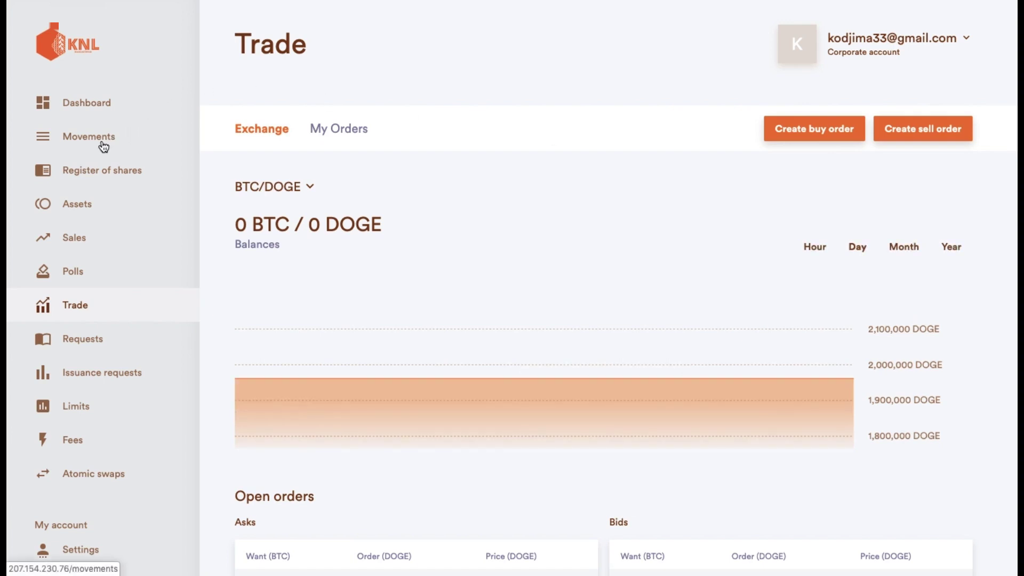
{"action": "left_click", "coordinate": [85, 204]}
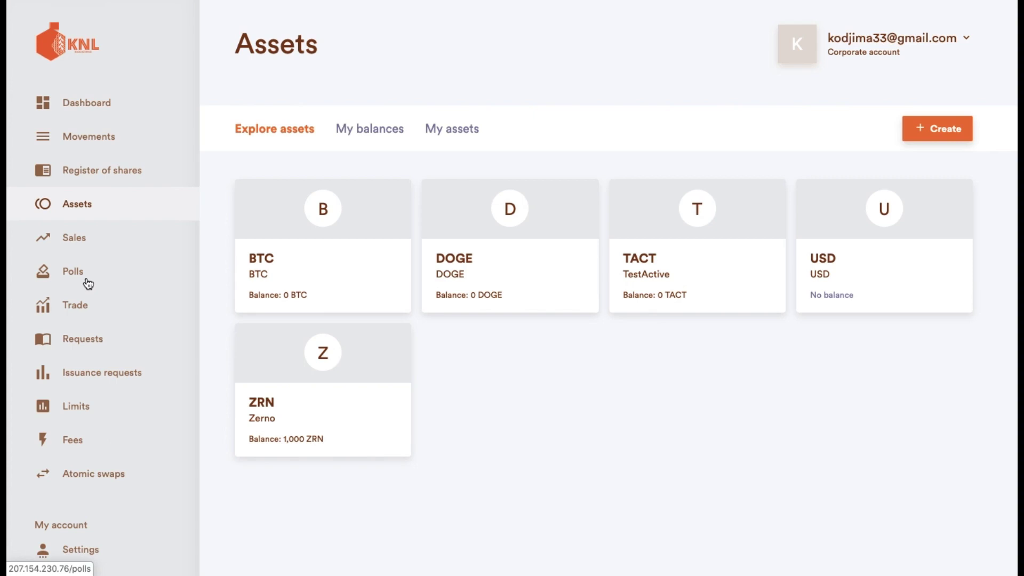
{"action": "key", "text": "super+shift+5"}
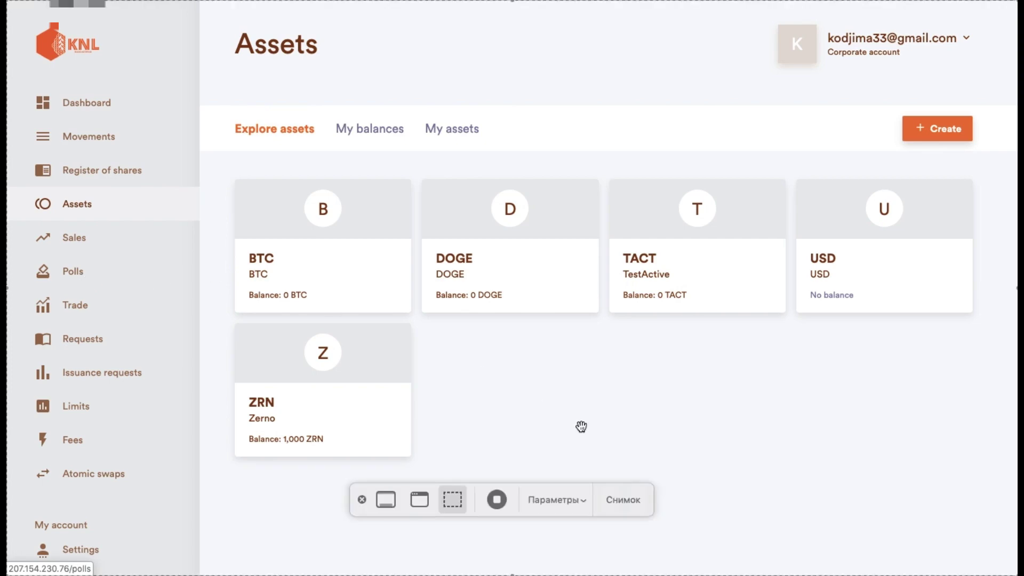